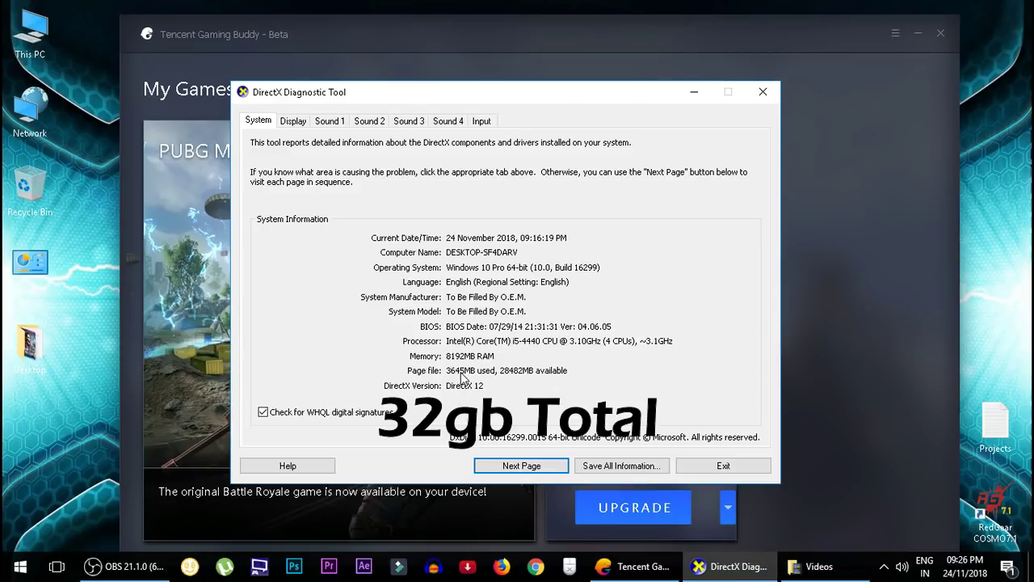
Minimize the open windows and open the advanced system settings from the properties of This PC.
{"action": "left_click", "coordinate": [694, 92]}
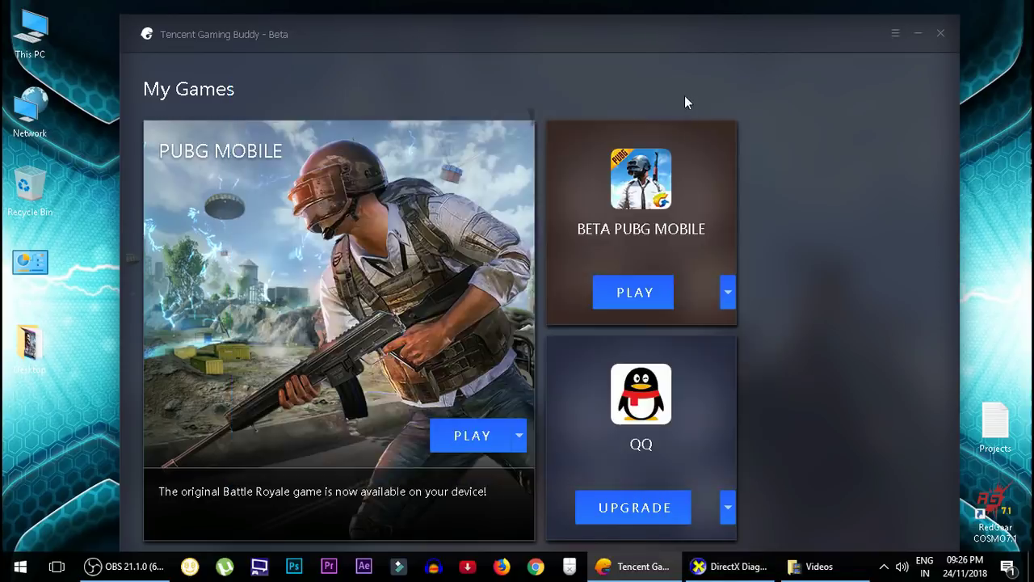
{"action": "left_click", "coordinate": [911, 34]}
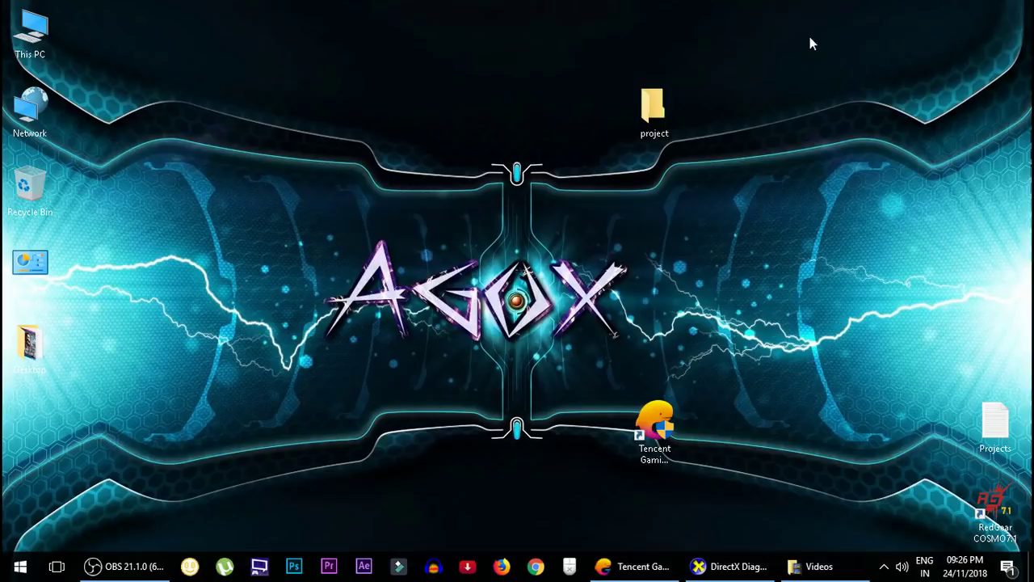
{"action": "right_click", "coordinate": [26, 46]}
{"action": "left_click", "coordinate": [78, 224]}
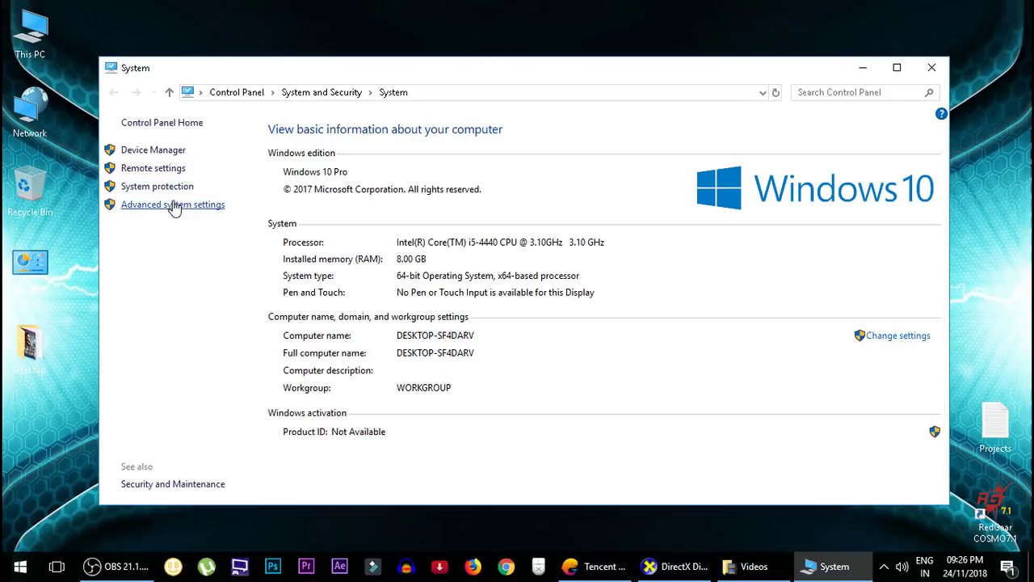
{"action": "left_click", "coordinate": [897, 71]}
{"action": "left_click", "coordinate": [101, 144]}
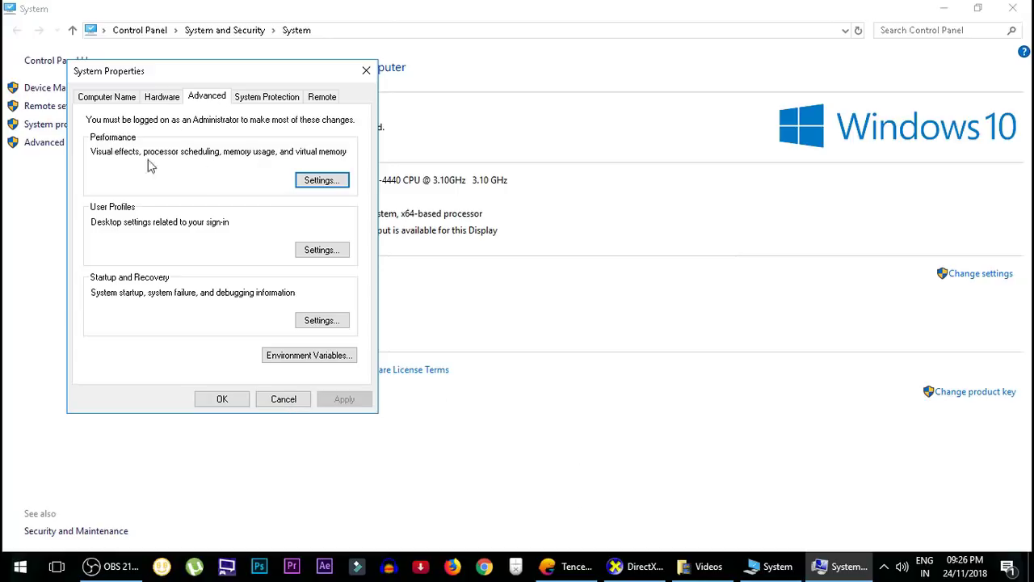
Open the Performance Options and bring up the virtual memory settings.
{"action": "left_click", "coordinate": [319, 180]}
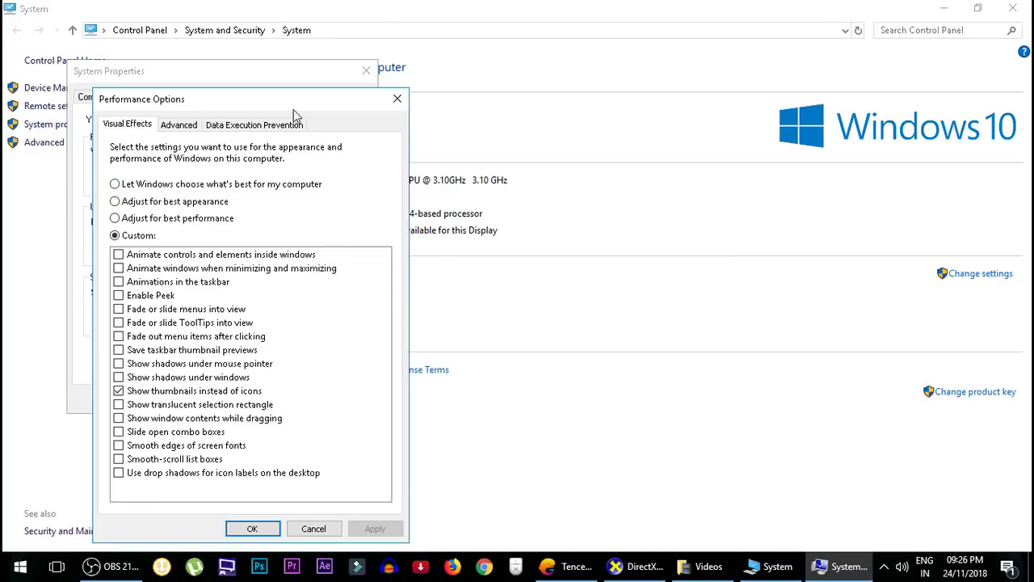
{"action": "left_click_drag", "start_coordinate": [293, 109], "coordinate": [344, 89]}
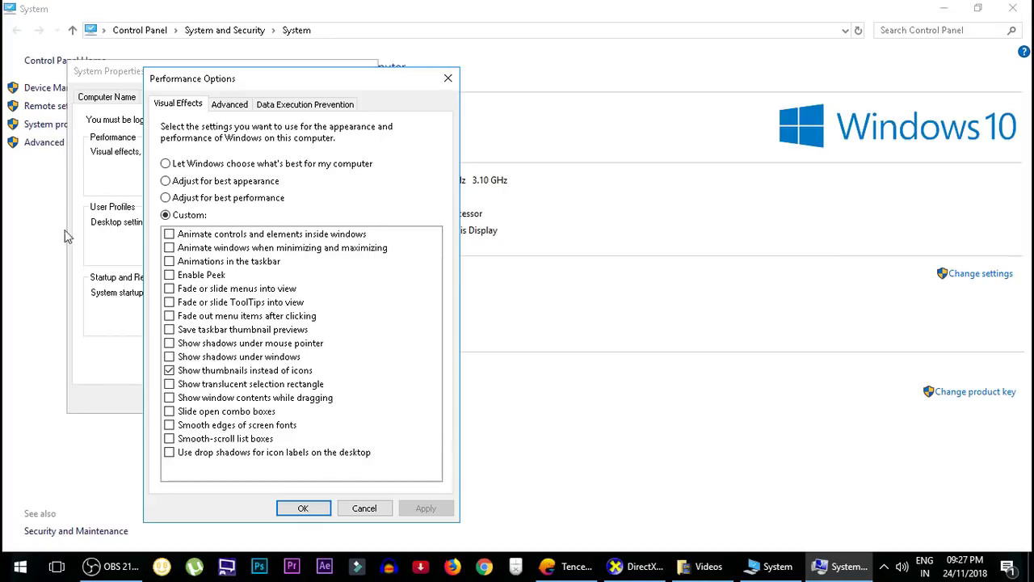
{"action": "left_click", "coordinate": [232, 106]}
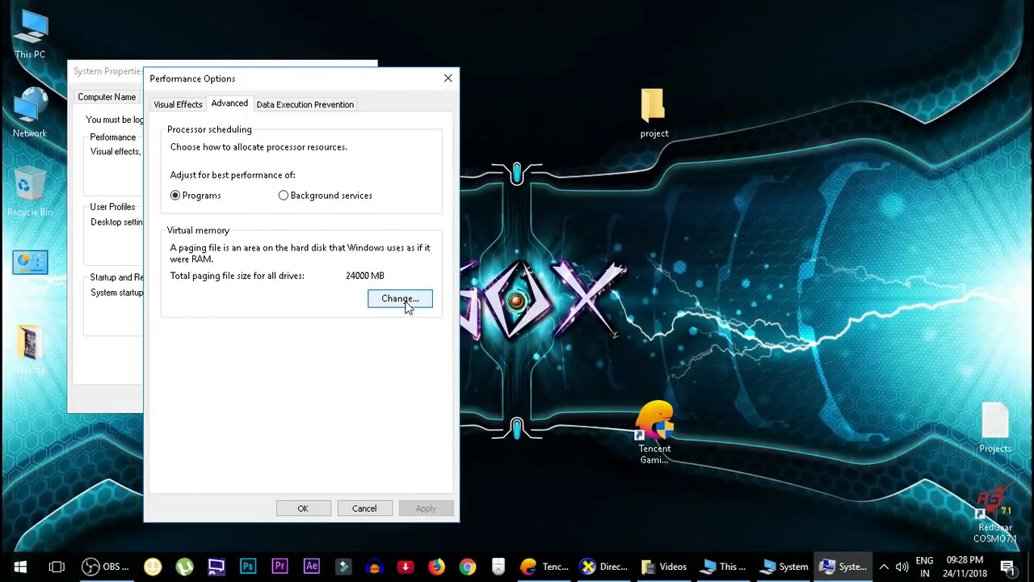
{"action": "left_click", "coordinate": [407, 302]}
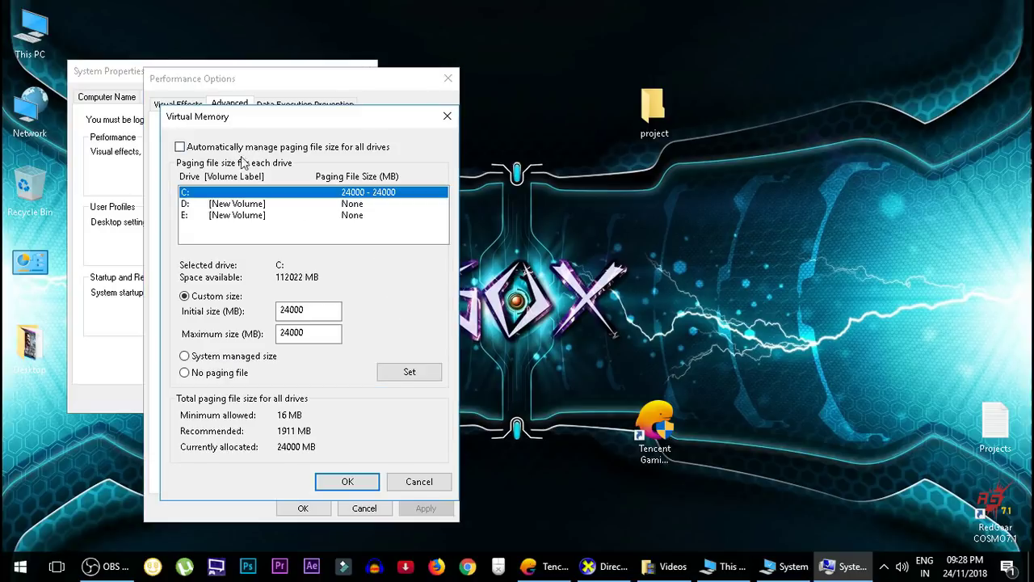
Turn automatic paging file management for all drives on and off again, leaving the custom size option for drive C: selected.
{"action": "left_click", "coordinate": [179, 148]}
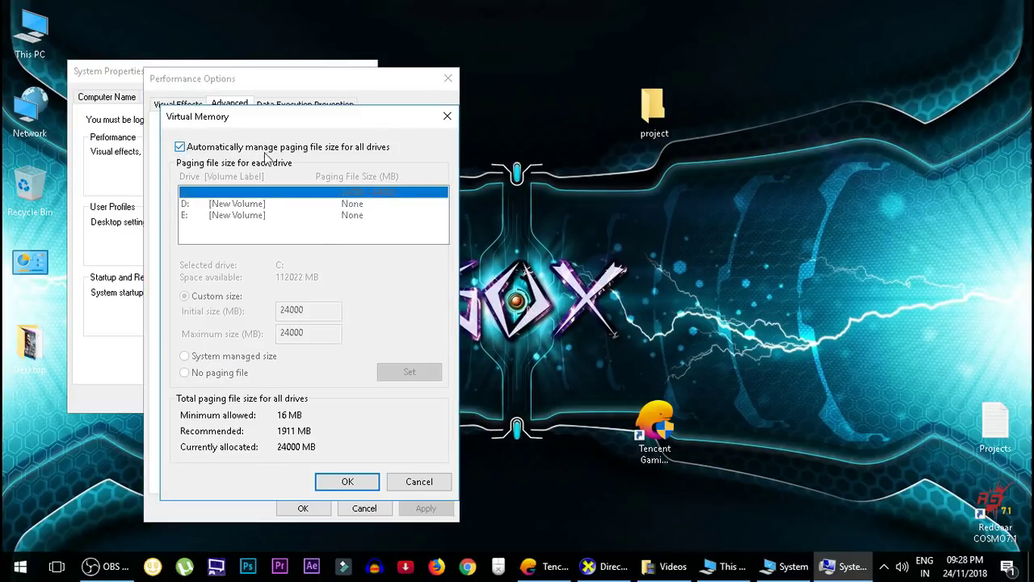
{"action": "left_click", "coordinate": [180, 148]}
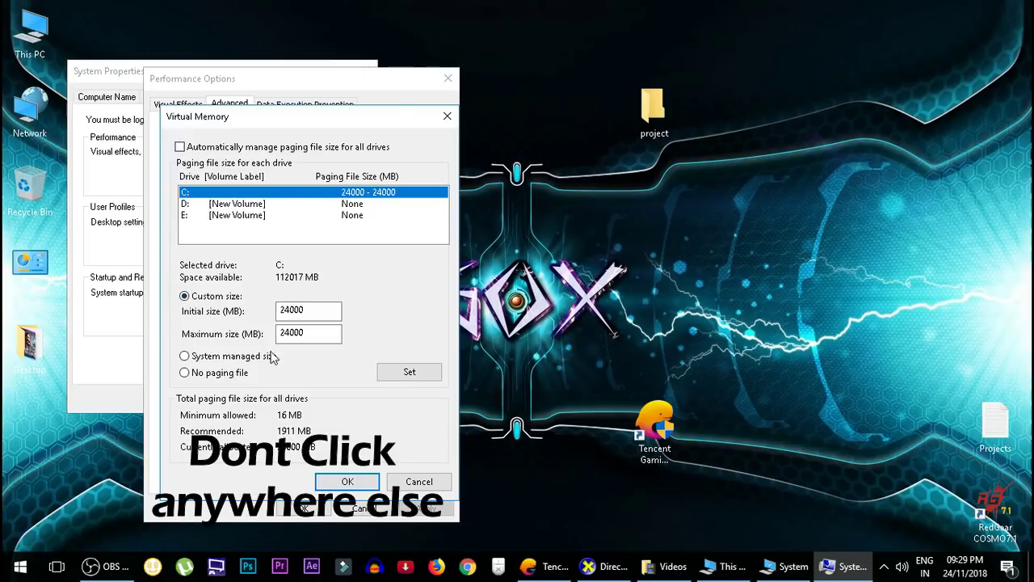
{"action": "double_click", "coordinate": [287, 311]}
{"action": "double_click", "coordinate": [308, 332]}
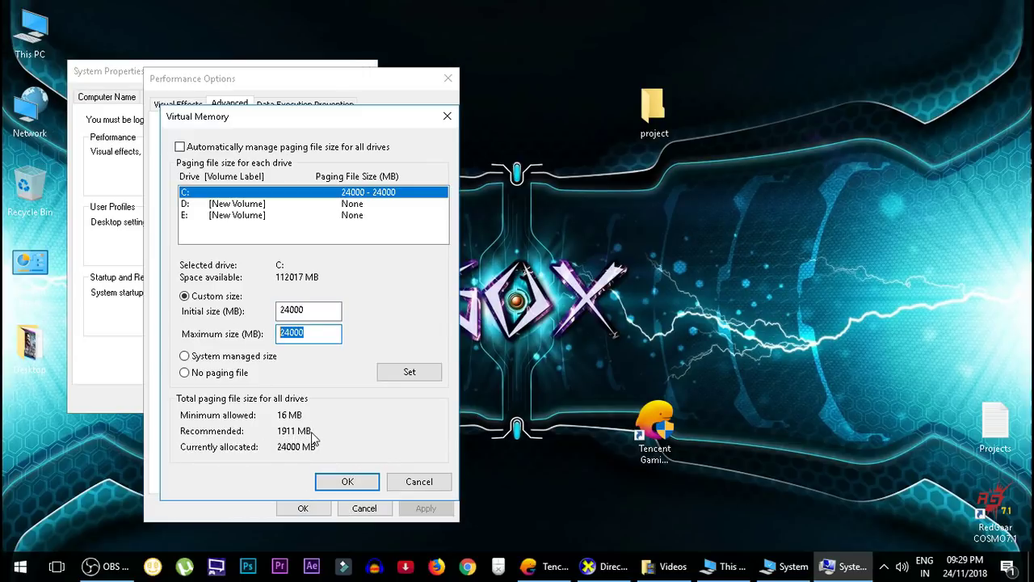
Check the memory and page file figures in the DirectX Diagnostic Tool, exit it, and look at This PC.
{"action": "left_click", "coordinate": [605, 566]}
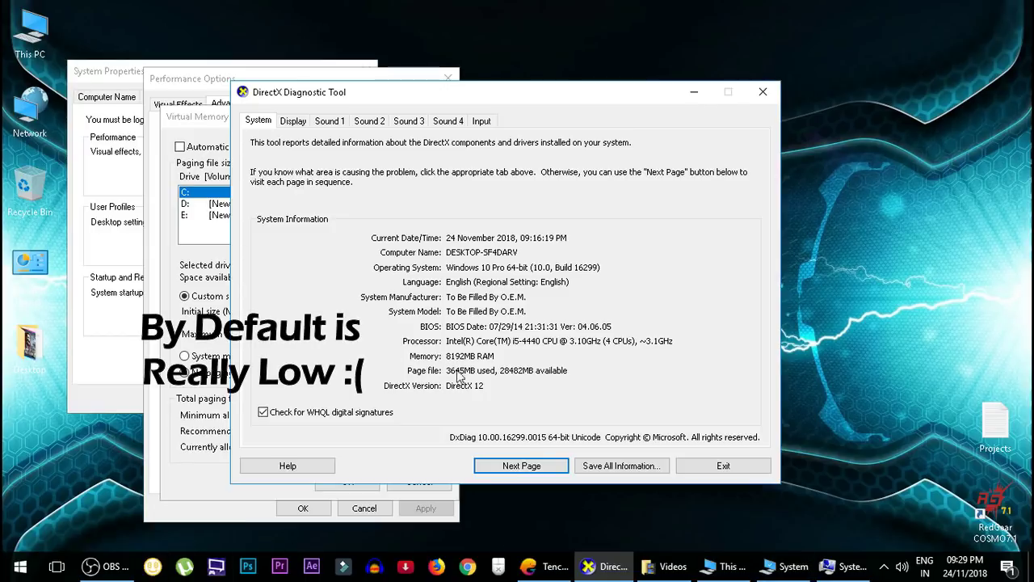
{"action": "left_click", "coordinate": [725, 466]}
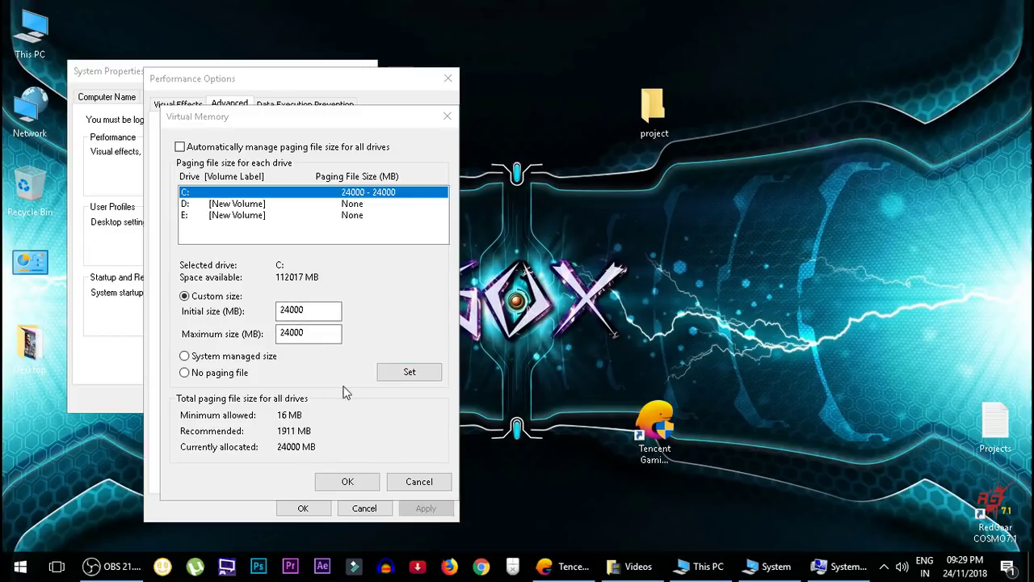
{"action": "left_click", "coordinate": [701, 566]}
{"action": "left_click", "coordinate": [259, 234]}
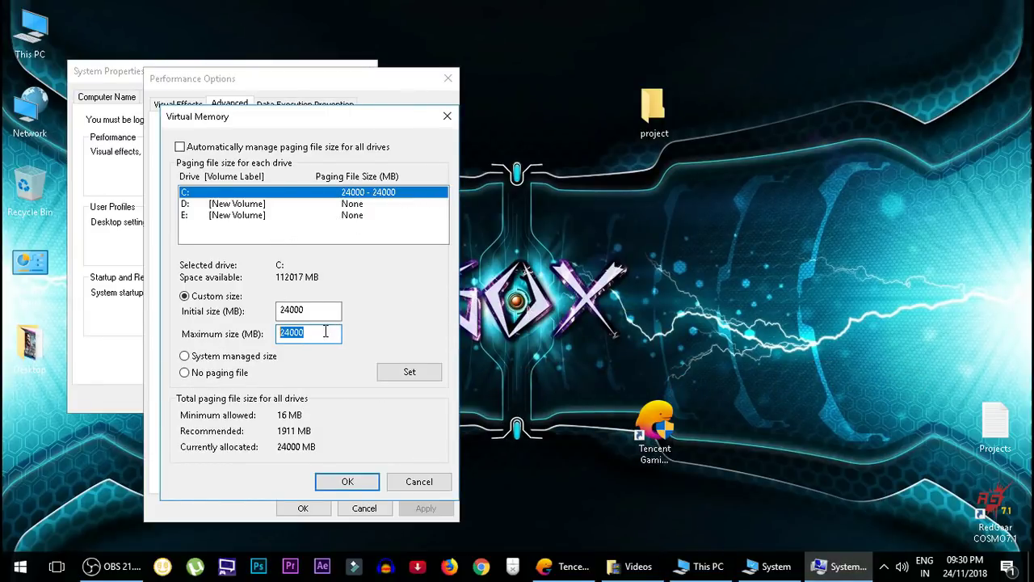
Set both the initial and maximum paging file size of drive C: to 8000 MB.
{"action": "left_click_drag", "start_coordinate": [308, 312], "coordinate": [262, 321]}
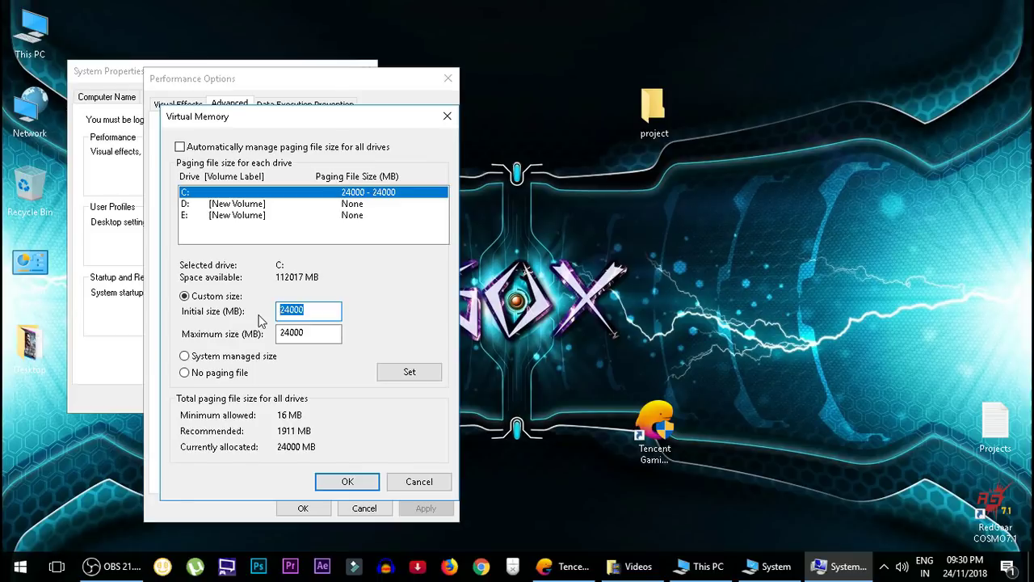
{"action": "type", "text": "8000"}
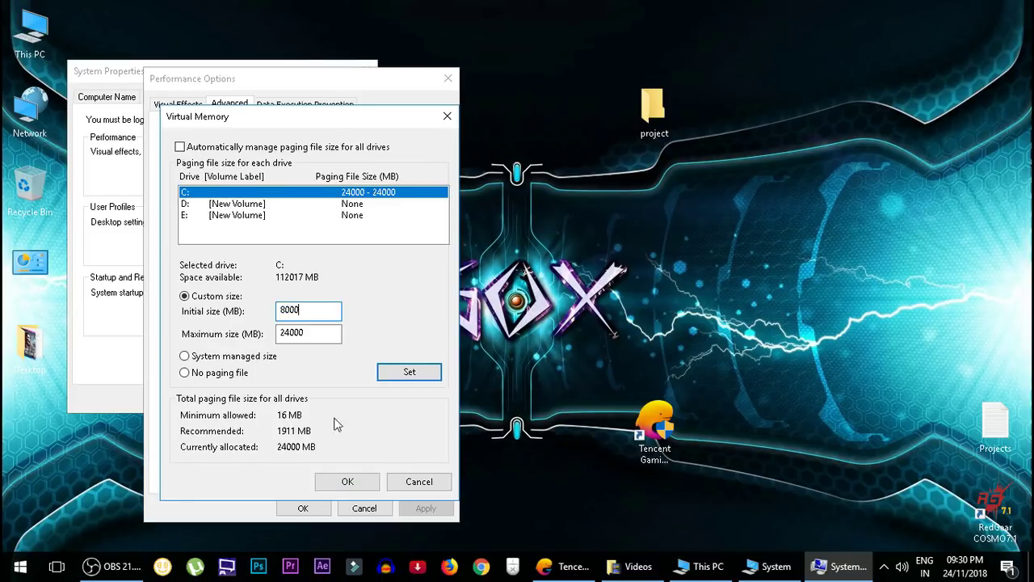
{"action": "left_click_drag", "start_coordinate": [323, 333], "coordinate": [209, 332]}
{"action": "type", "text": "800"}
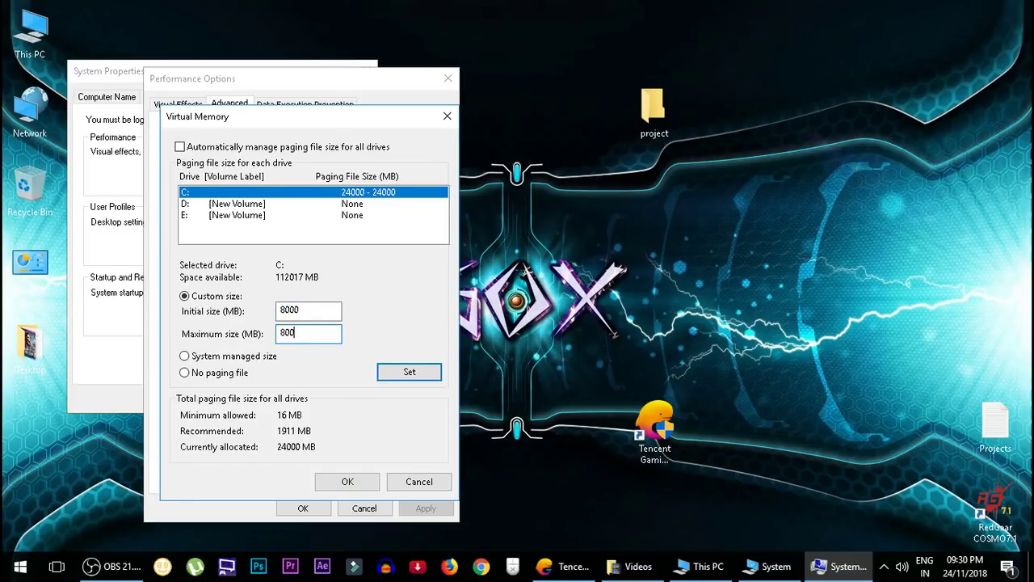
{"action": "type", "text": "0"}
Change the initial and maximum paging file size of drive C: to 16000 MB.
{"action": "left_click_drag", "start_coordinate": [324, 311], "coordinate": [268, 312]}
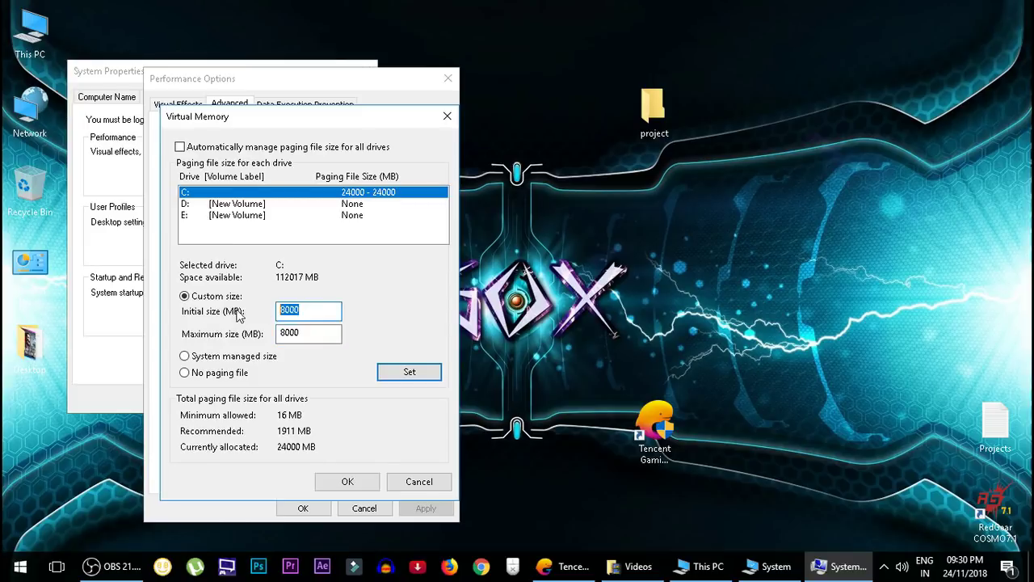
{"action": "key", "text": "BackSpace"}
{"action": "double_click", "coordinate": [303, 333]}
{"action": "key", "text": "BackSpace"}
{"action": "left_click", "coordinate": [305, 312]}
{"action": "left_click", "coordinate": [309, 334]}
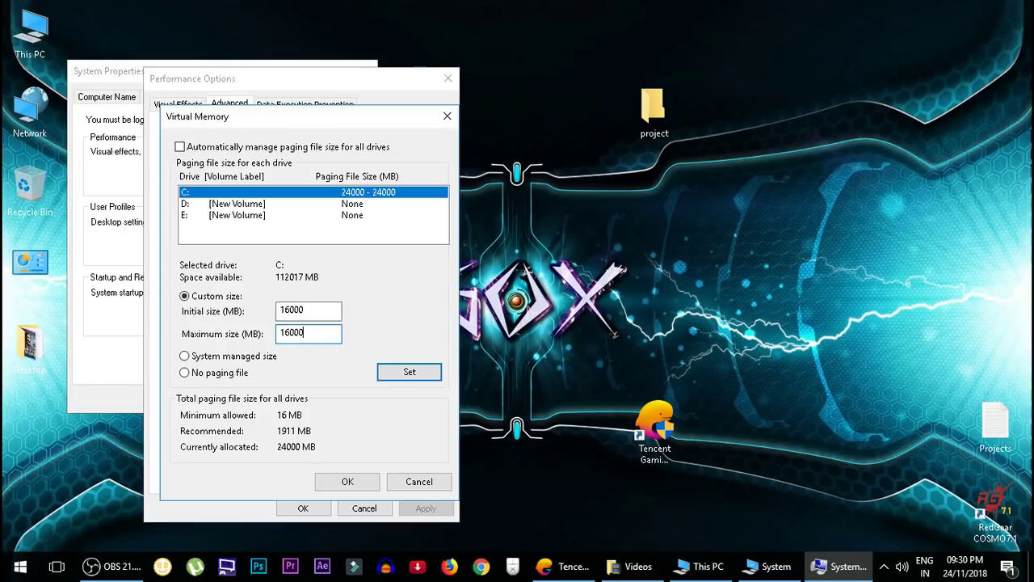
Set the initial and maximum paging file size of drive C: to 24000 MB, apply it, and close the system dialogs.
{"action": "double_click", "coordinate": [331, 334]}
{"action": "key", "text": "BackSpace"}
{"action": "double_click", "coordinate": [323, 312]}
{"action": "key", "text": "BackSpace"}
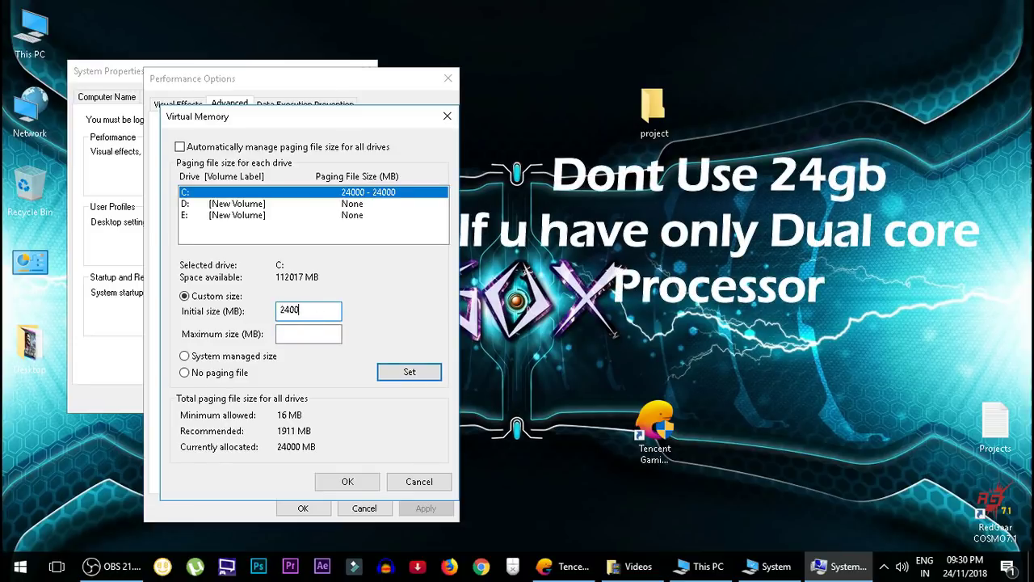
{"action": "left_click", "coordinate": [300, 338]}
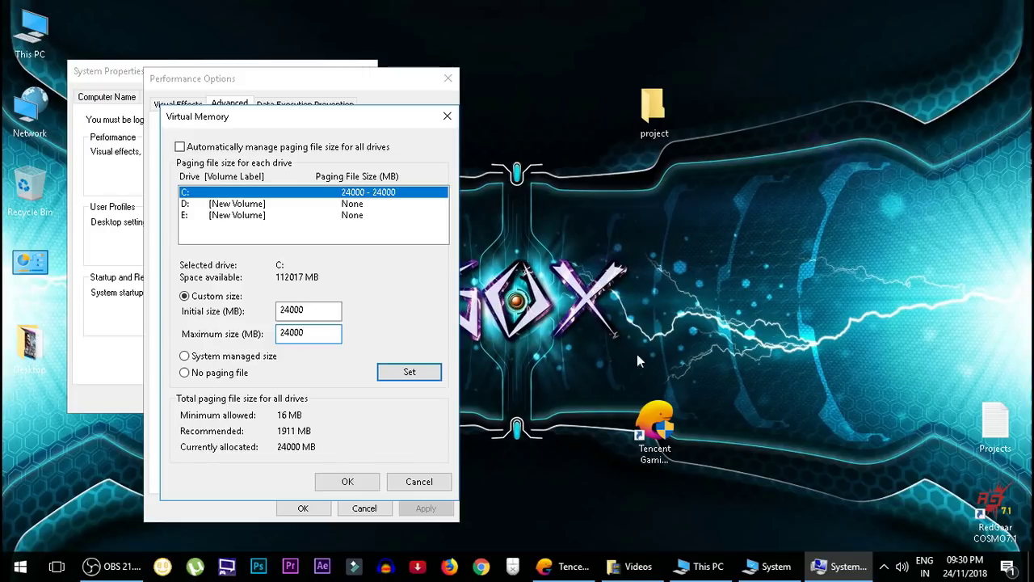
{"action": "left_click", "coordinate": [420, 378]}
{"action": "left_click", "coordinate": [346, 483]}
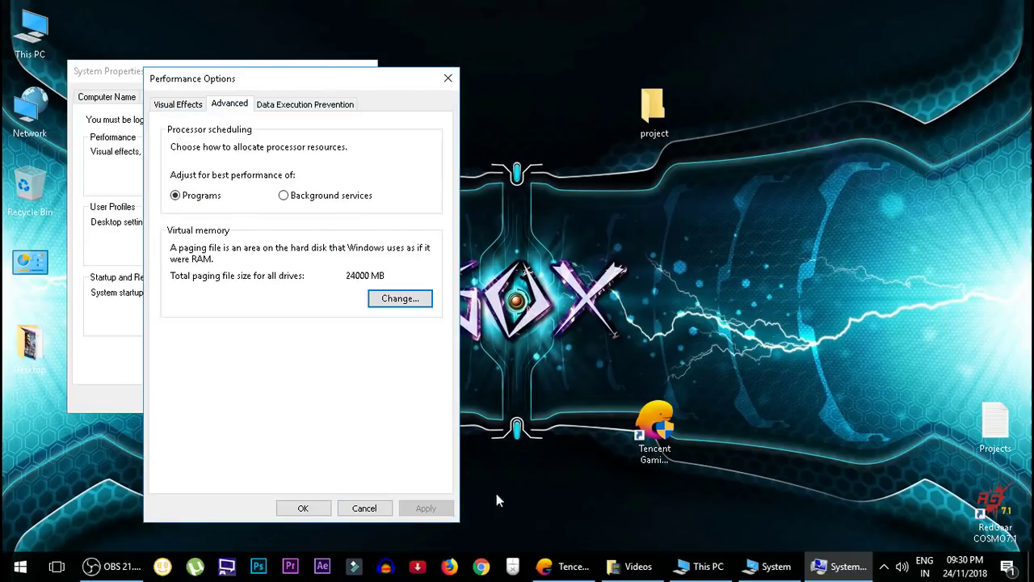
{"action": "left_click", "coordinate": [321, 509]}
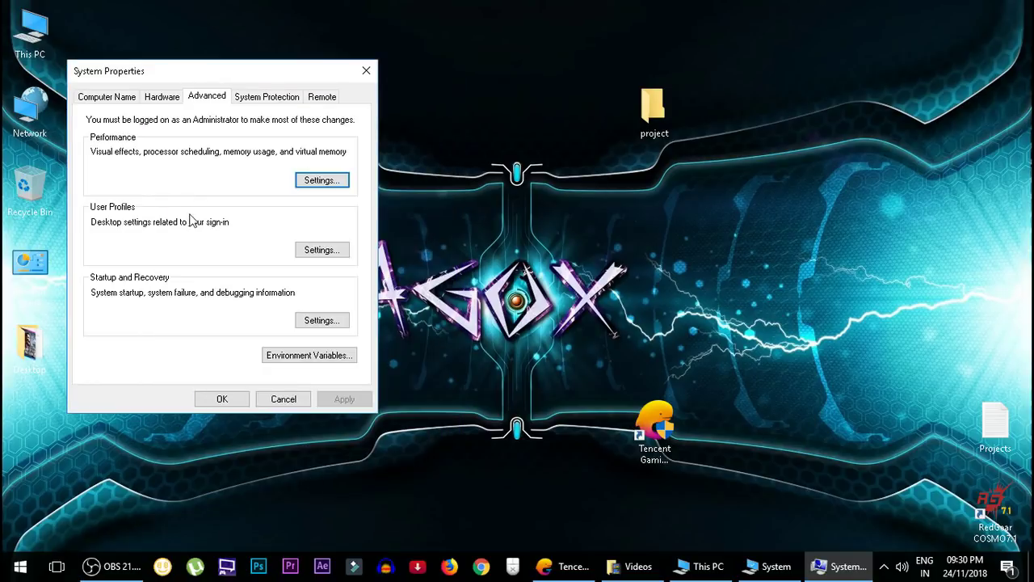
{"action": "left_click", "coordinate": [367, 71]}
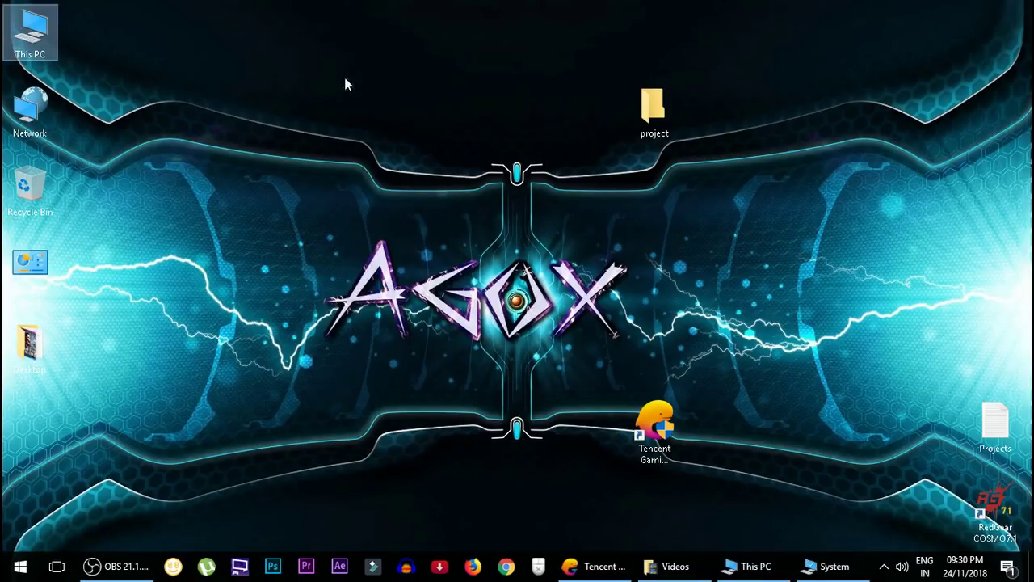
Search Windows for "admi", open Administrative Tools, and maximize its window.
{"action": "right_click", "coordinate": [22, 568]}
{"action": "left_click", "coordinate": [102, 466]}
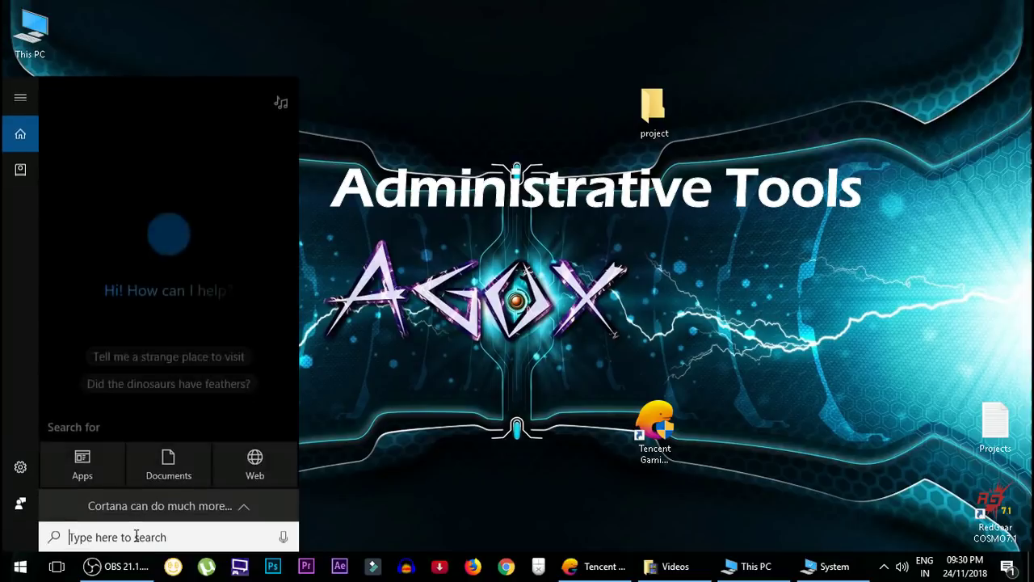
{"action": "type", "text": "admi"}
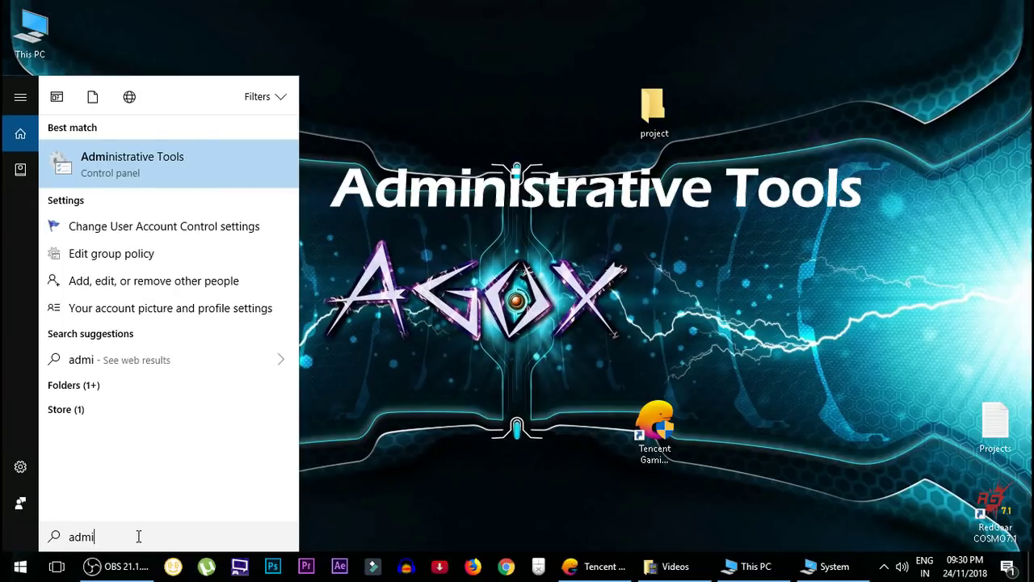
{"action": "left_click", "coordinate": [140, 166]}
{"action": "left_click", "coordinate": [920, 90]}
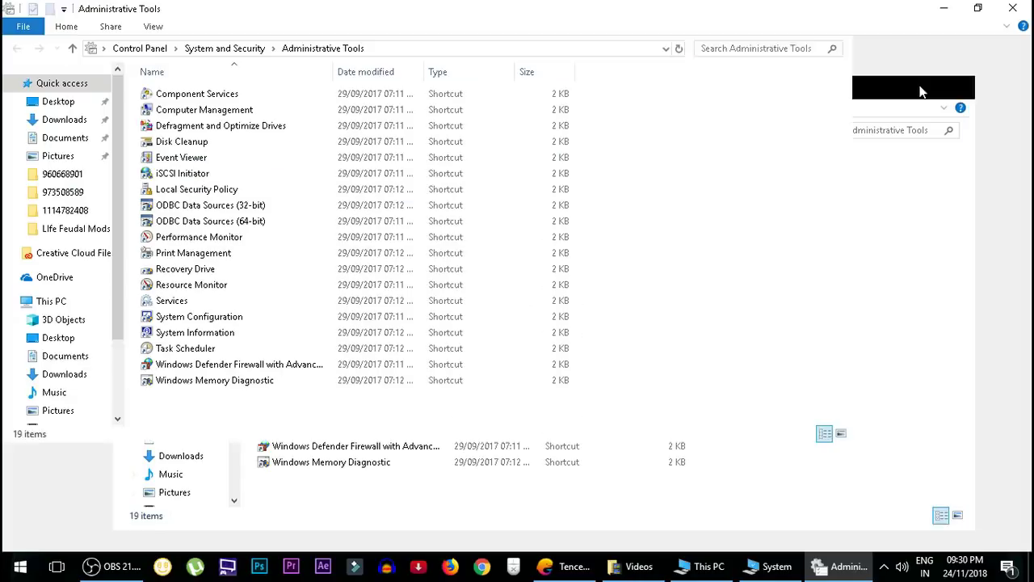
Open Local Security Policy from the administrative tools and move its window toward the middle of the screen.
{"action": "left_click", "coordinate": [216, 320]}
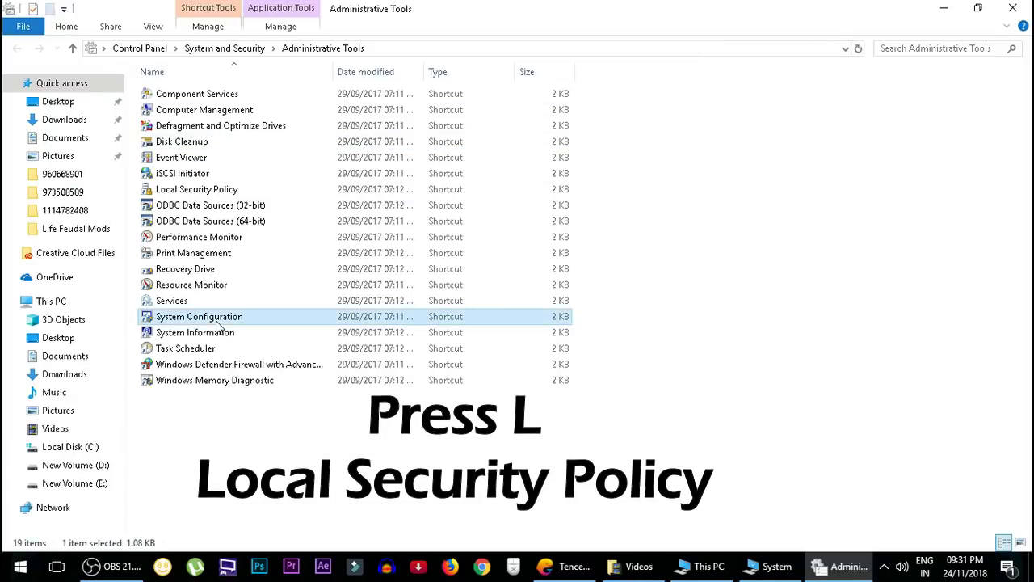
{"action": "key", "text": "l"}
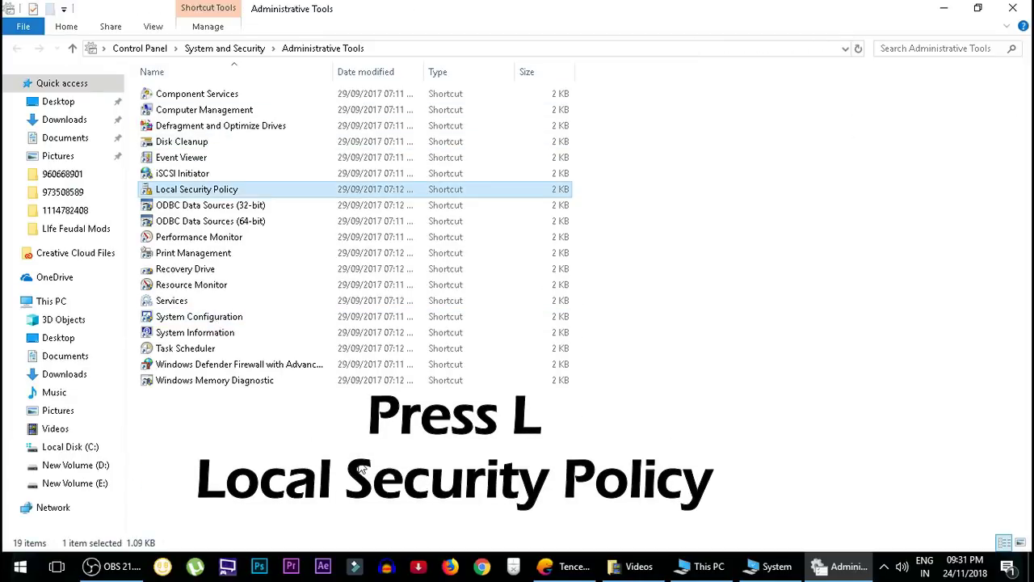
{"action": "double_click", "coordinate": [212, 195]}
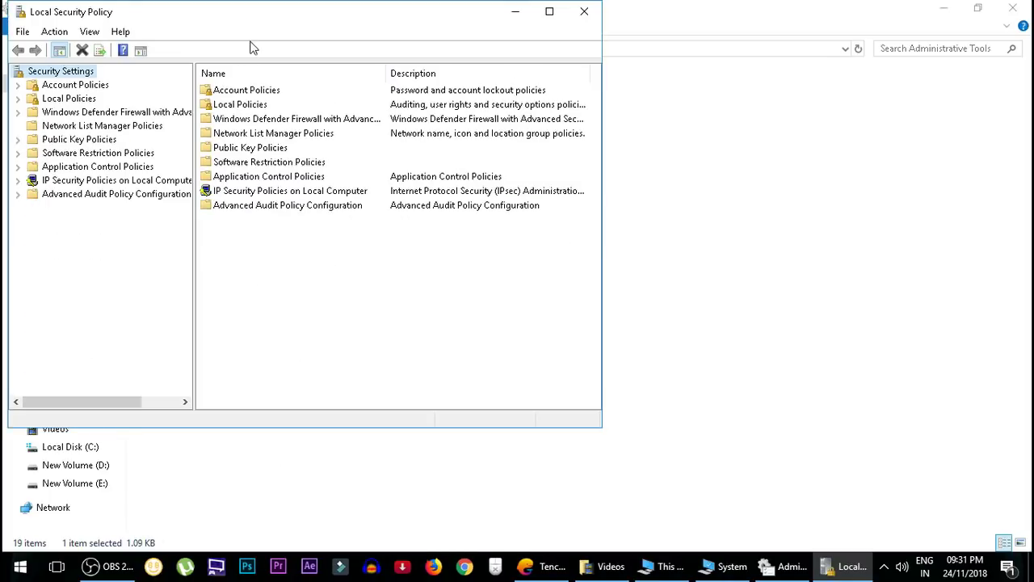
{"action": "left_click_drag", "start_coordinate": [266, 19], "coordinate": [433, 60]}
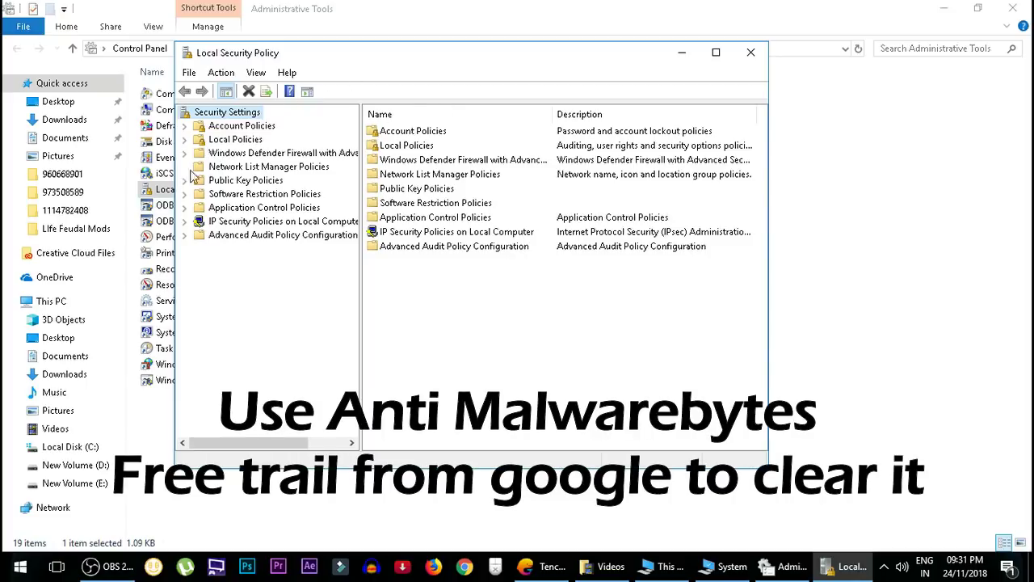
Open the User Rights Assignment policies under Local Policies.
{"action": "left_click", "coordinate": [202, 140]}
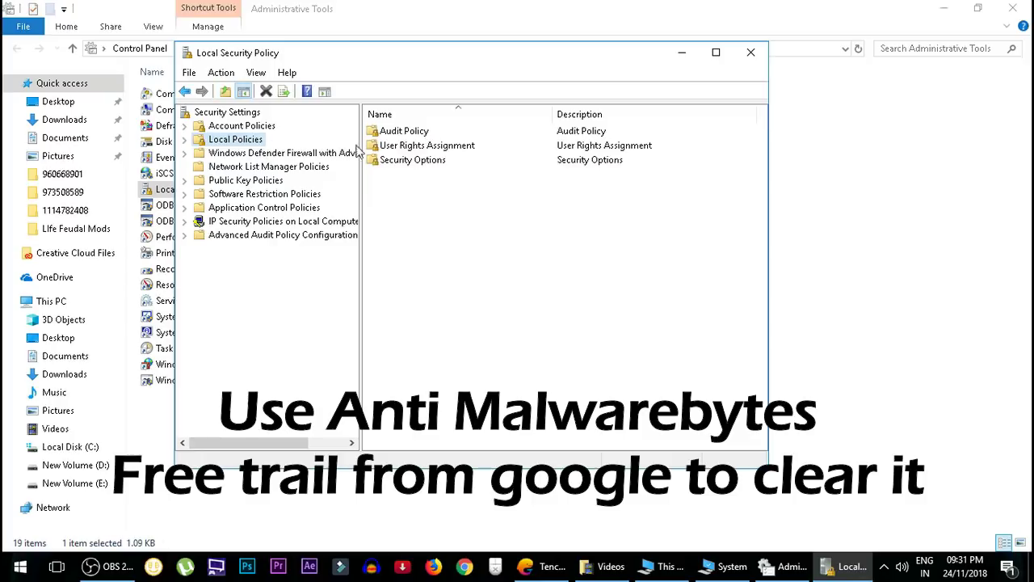
{"action": "left_click", "coordinate": [253, 116]}
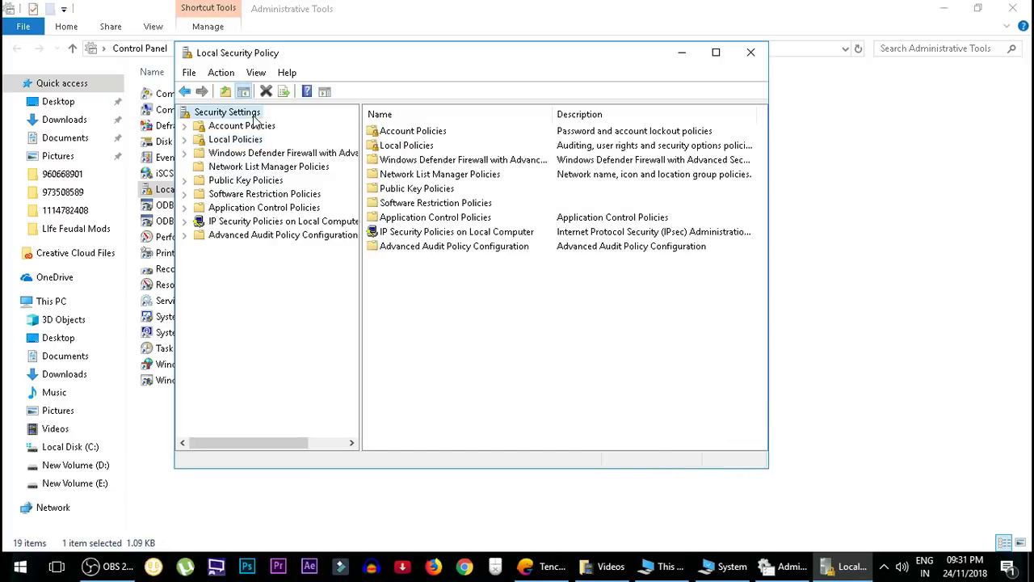
{"action": "double_click", "coordinate": [410, 147]}
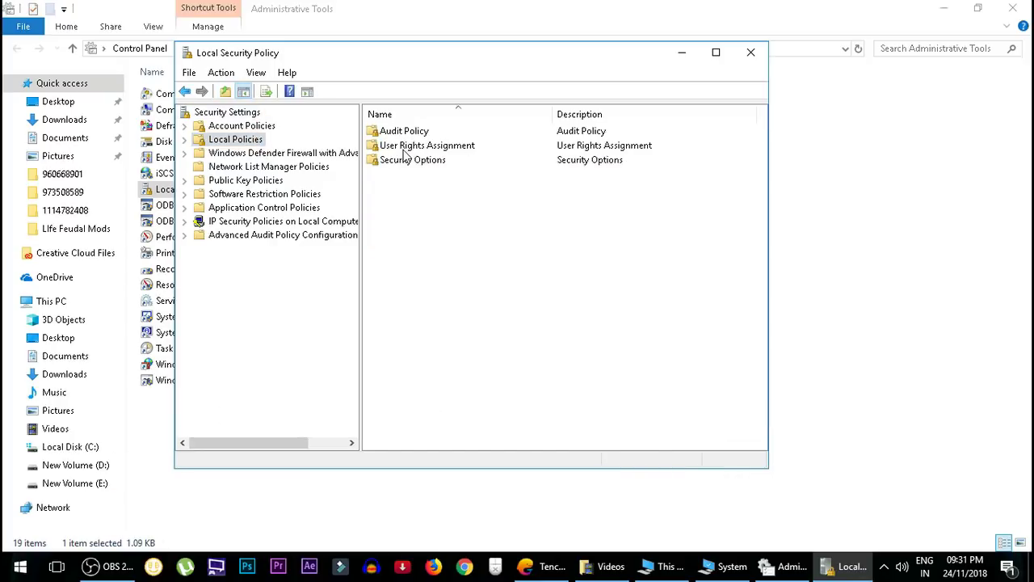
{"action": "double_click", "coordinate": [407, 149]}
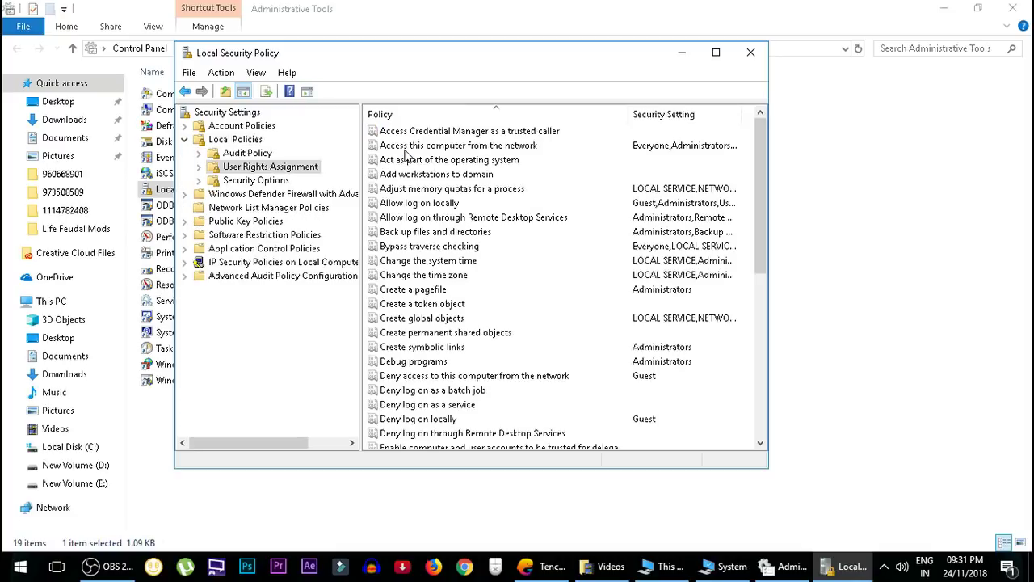
Maximize the Local Security Policy window and start adding a user or group to the Lock pages in memory policy.
{"action": "left_click", "coordinate": [715, 54]}
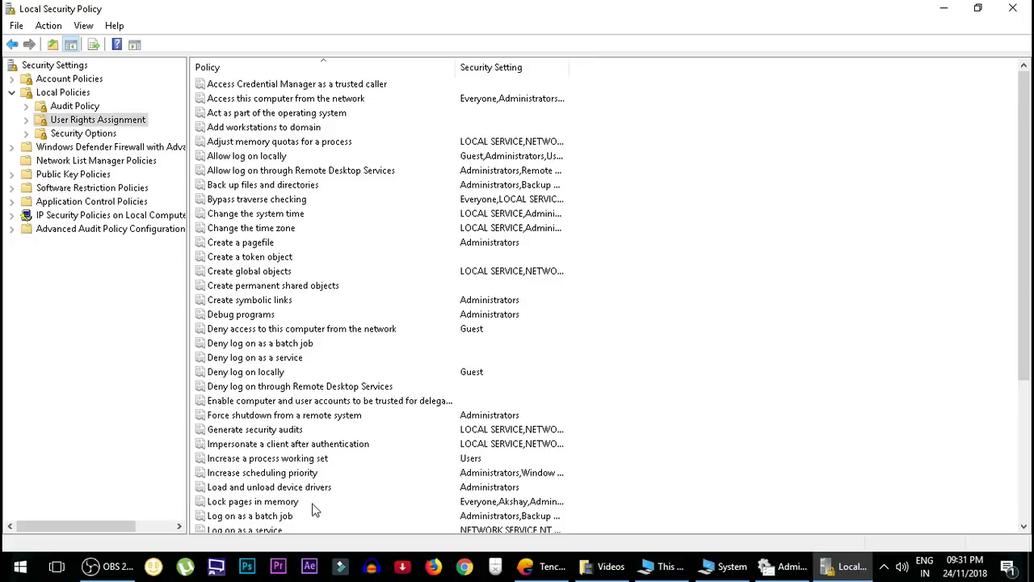
{"action": "left_click", "coordinate": [247, 504]}
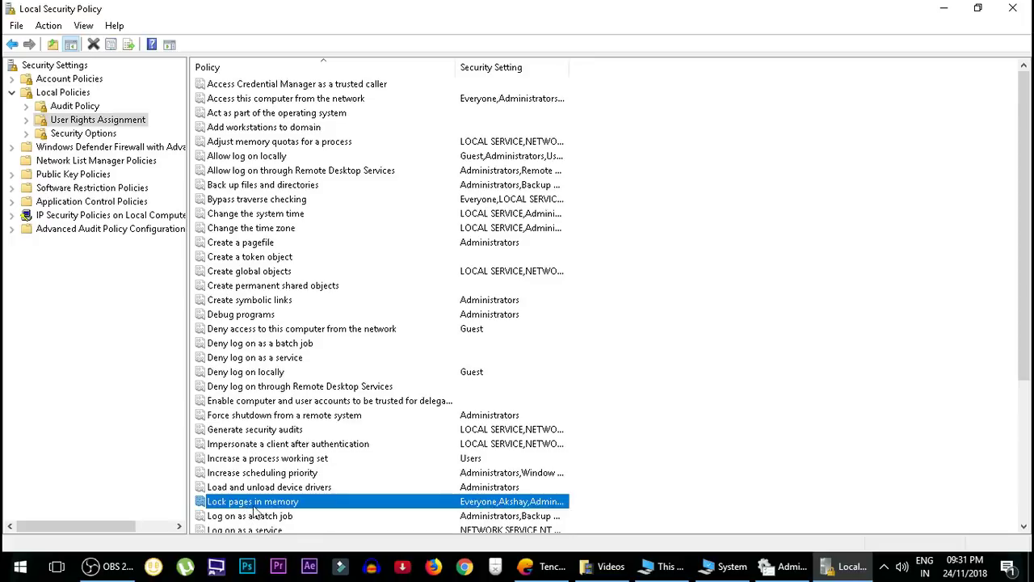
{"action": "double_click", "coordinate": [287, 504]}
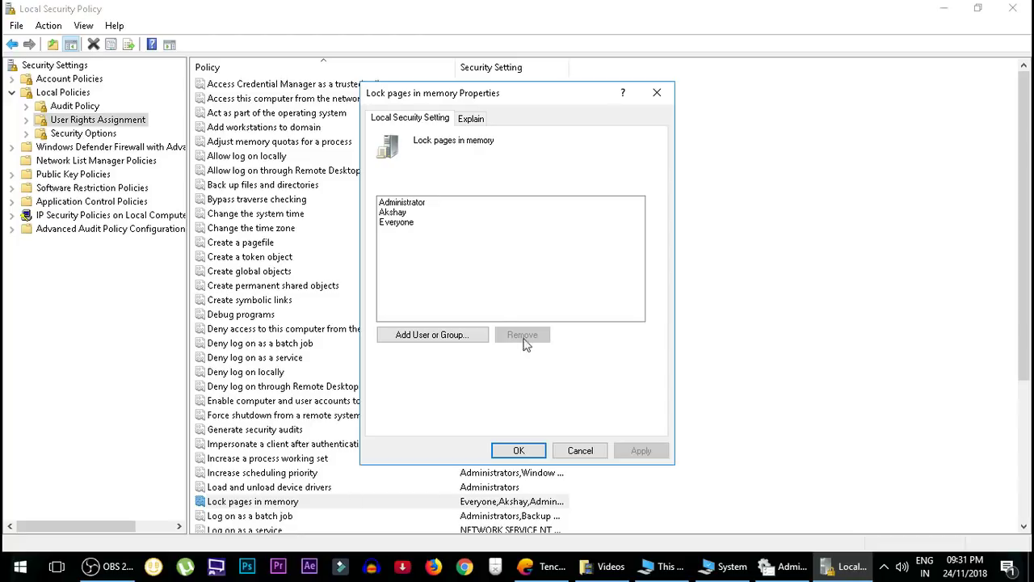
{"action": "left_click", "coordinate": [443, 340]}
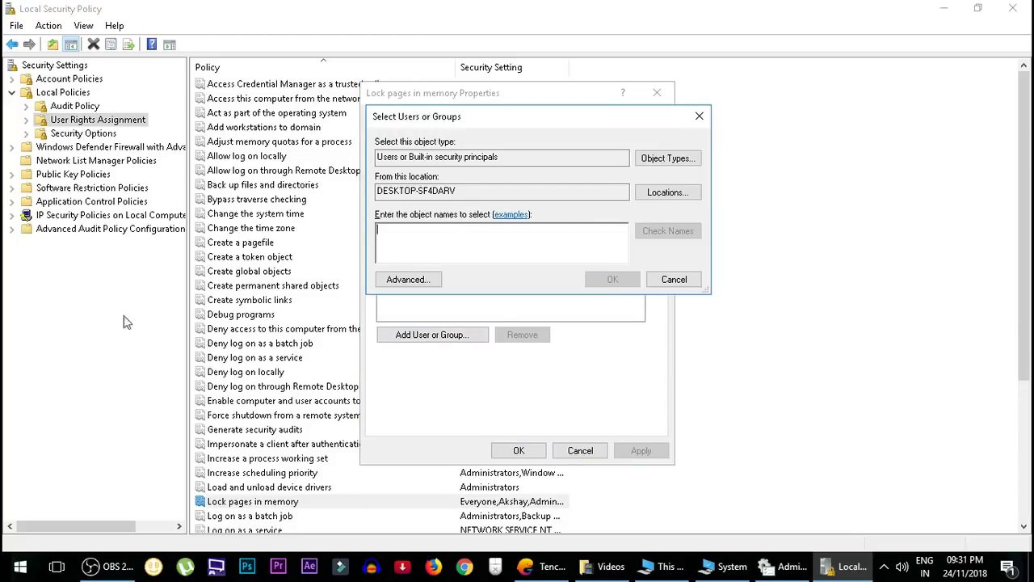
Look up the exact Windows account name in the expanded Start menu and return to the user selection dialog.
{"action": "left_click", "coordinate": [20, 567]}
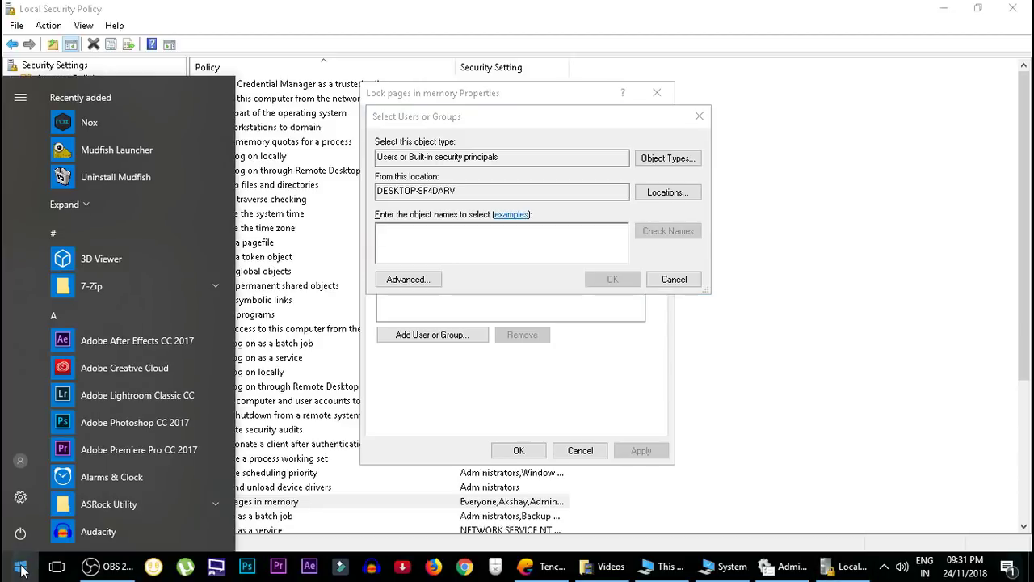
{"action": "left_click", "coordinate": [22, 102]}
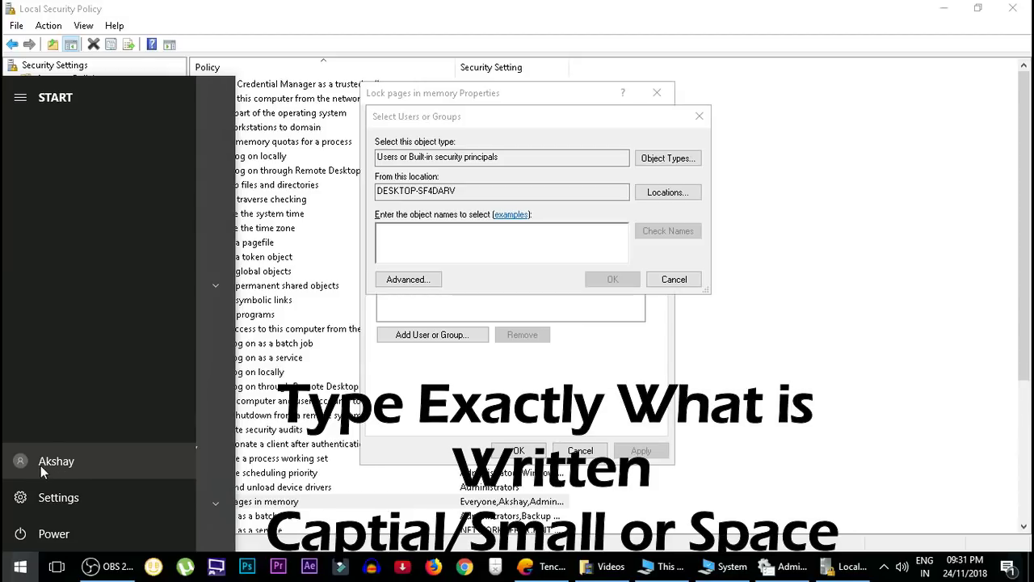
{"action": "left_click", "coordinate": [406, 241]}
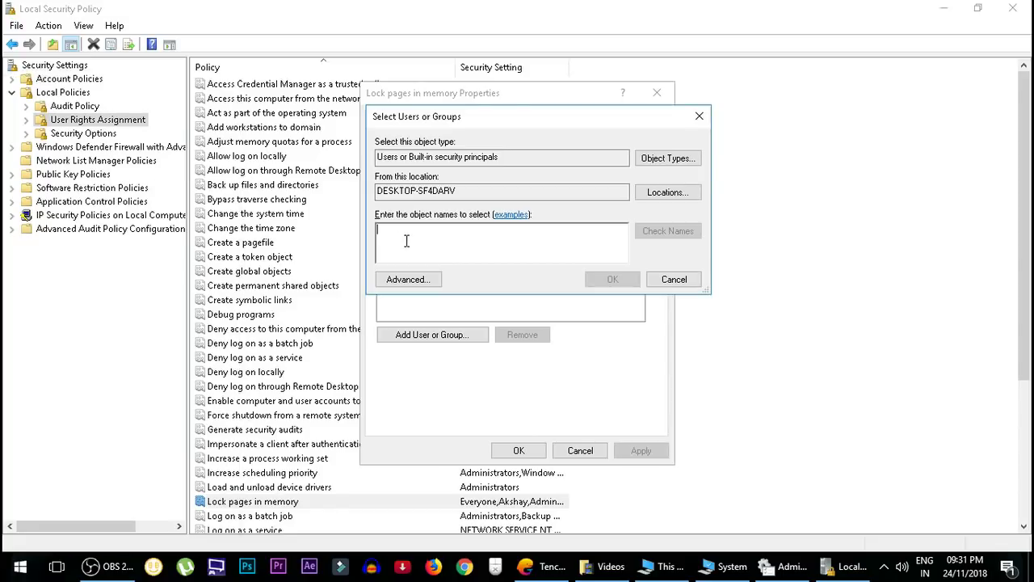
{"action": "left_click", "coordinate": [14, 562]}
{"action": "mouse_move", "coordinate": [37, 469]}
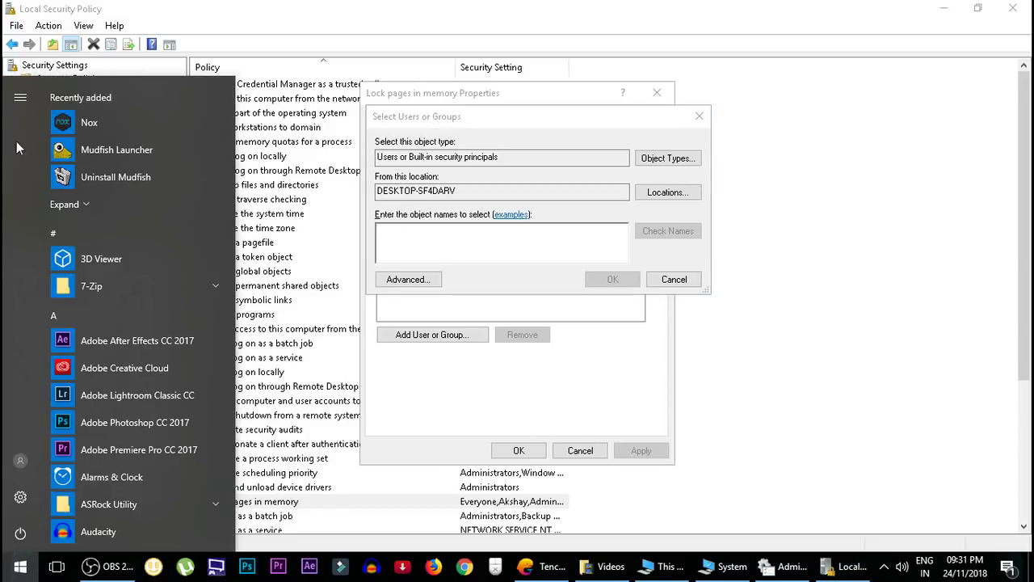
Enter the Windows account's user name as the object to select, check the name, and accept it.
{"action": "left_click", "coordinate": [476, 241]}
{"action": "type", "text": "Akshay"}
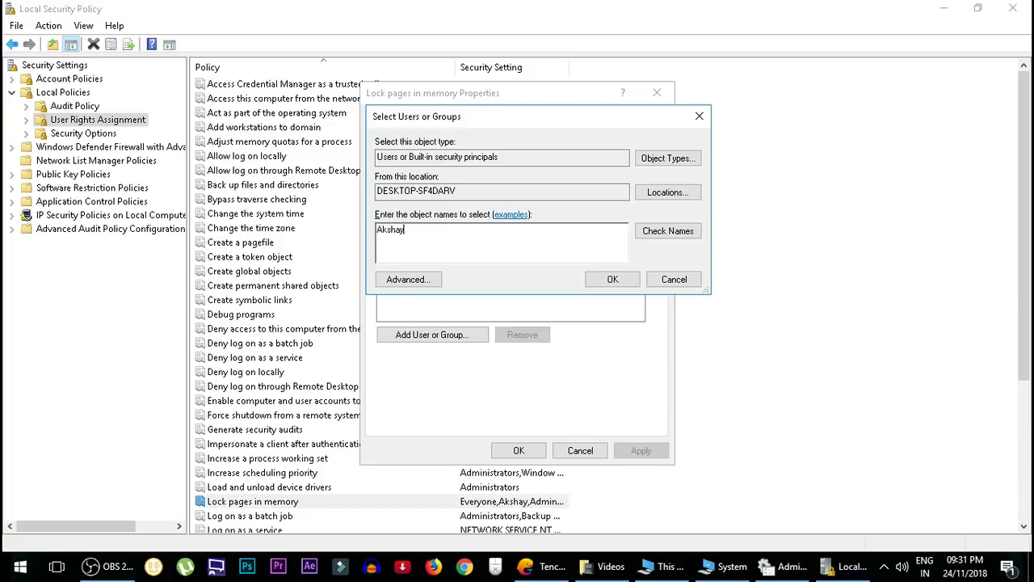
{"action": "left_click", "coordinate": [658, 236]}
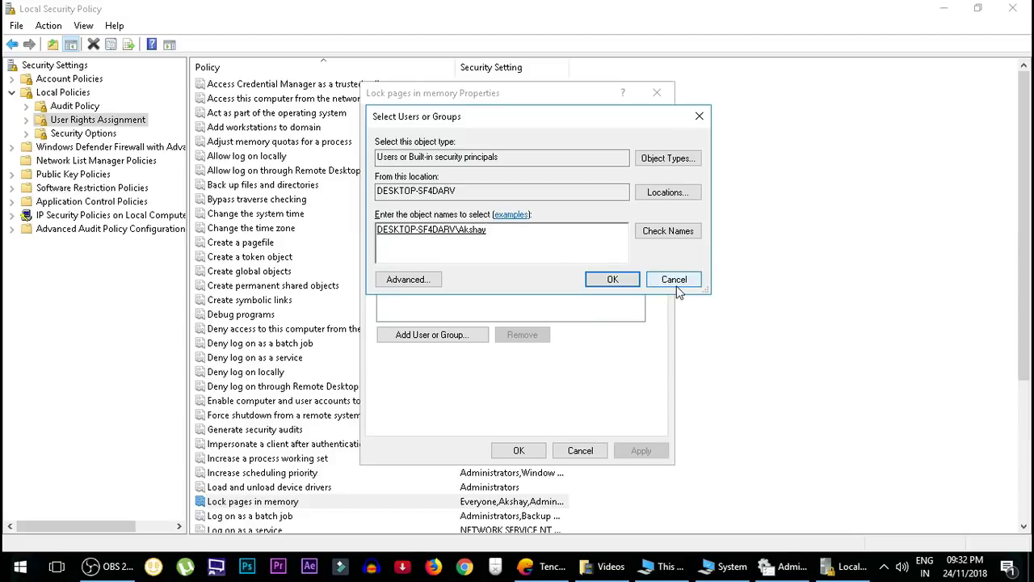
{"action": "left_click", "coordinate": [612, 279]}
Compare the account entry in the Lock pages in memory list with the Windows account name.
{"action": "left_click", "coordinate": [398, 213]}
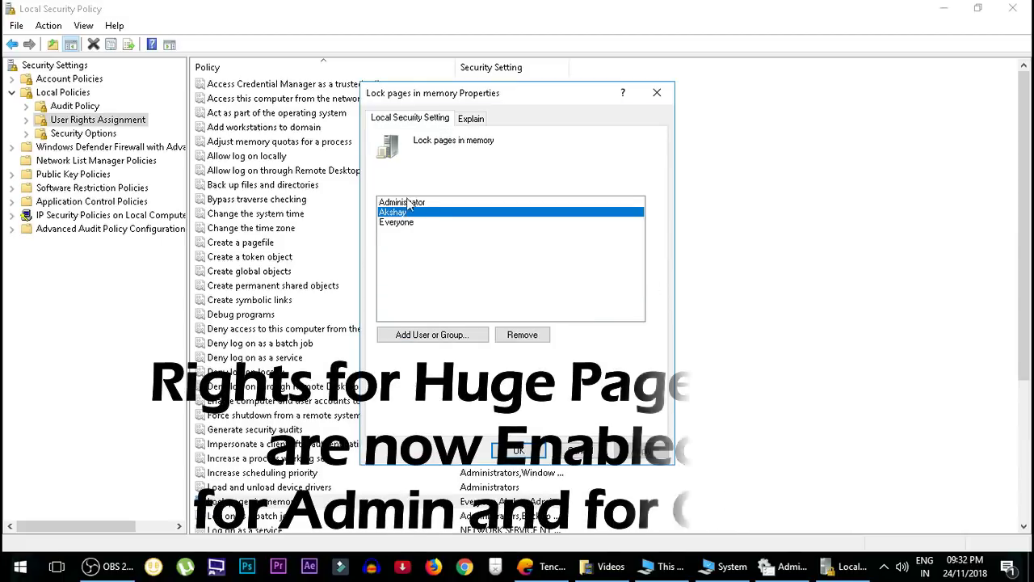
{"action": "left_click", "coordinate": [20, 566]}
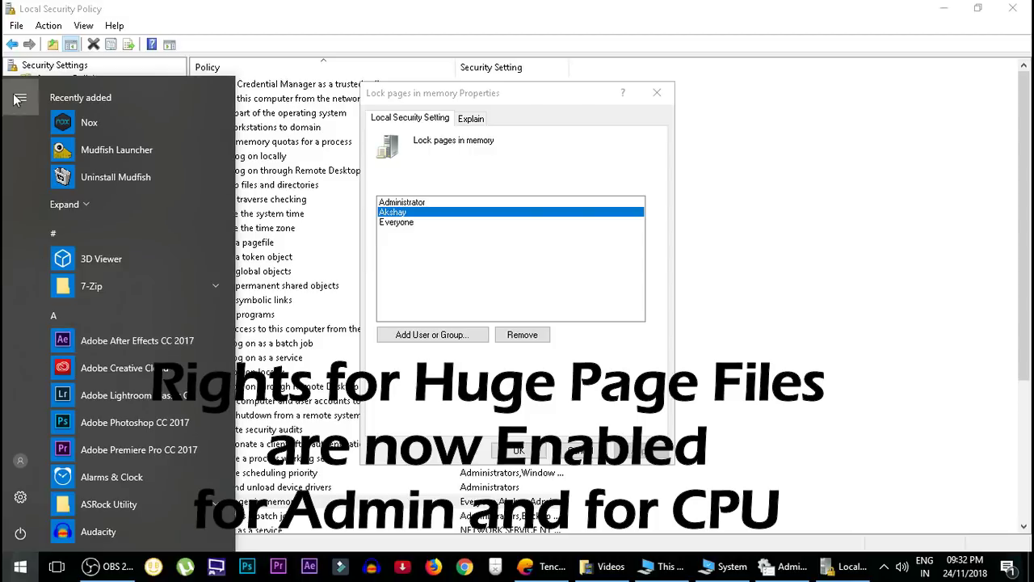
{"action": "left_click", "coordinate": [471, 298]}
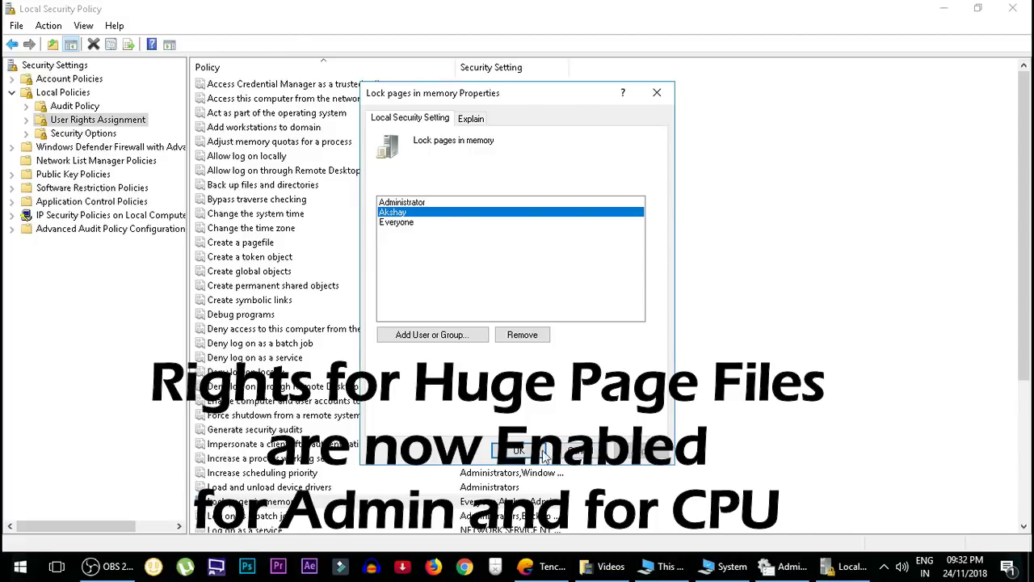
Confirm the Lock pages in memory properties and close the Local Security Policy and Administrative Tools windows.
{"action": "left_click", "coordinate": [540, 454]}
{"action": "left_click", "coordinate": [1015, 10]}
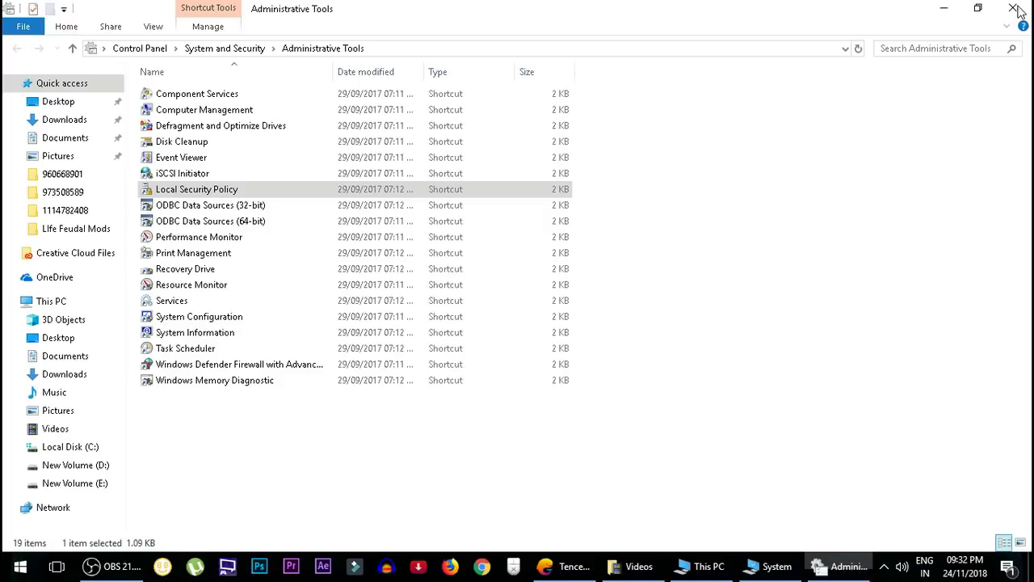
{"action": "left_click", "coordinate": [1019, 11]}
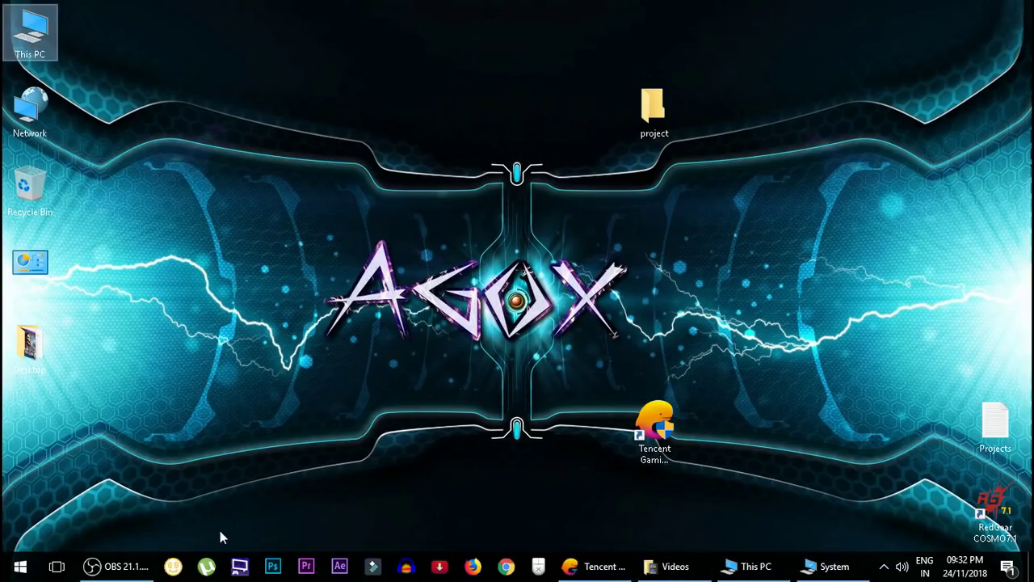
Search Windows for "dxdiag" and open the DirectX Diagnostic Tool to check the page file's used and available memory.
{"action": "right_click", "coordinate": [20, 567]}
{"action": "left_click", "coordinate": [89, 466]}
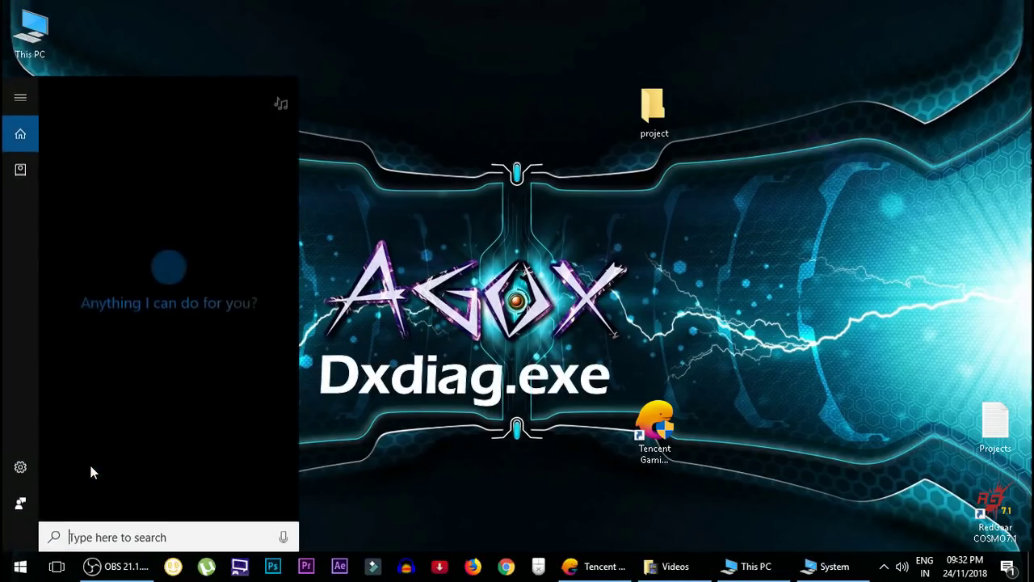
{"action": "type", "text": "dxdiag"}
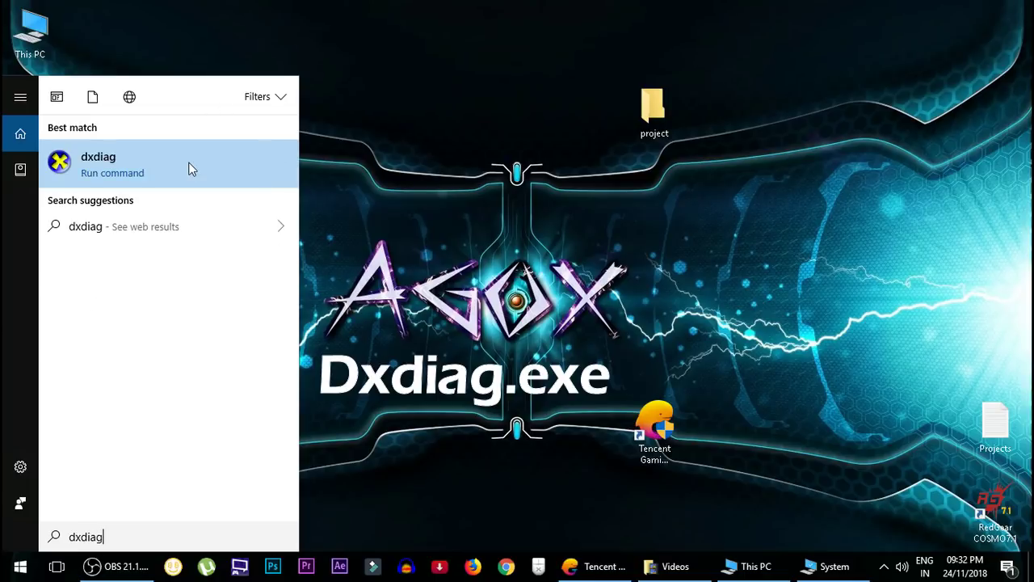
{"action": "left_click", "coordinate": [190, 168]}
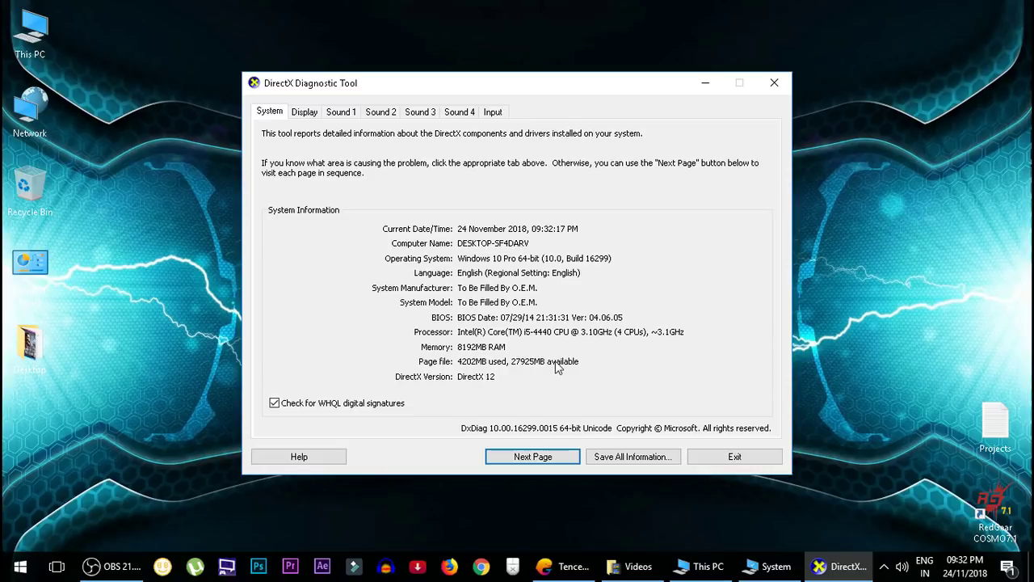
{"action": "left_click", "coordinate": [575, 567]}
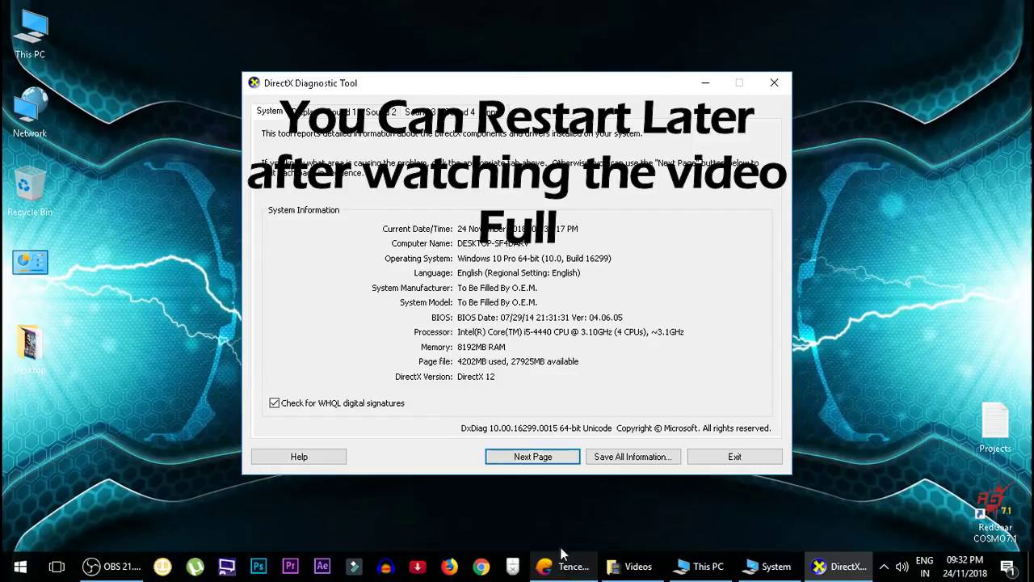
{"action": "left_click", "coordinate": [566, 567]}
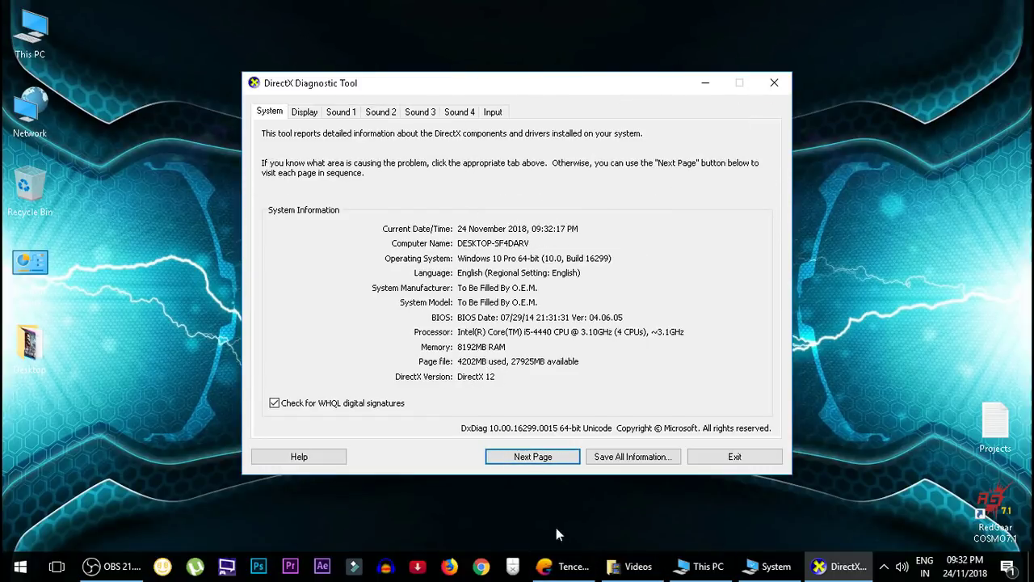
{"action": "right_click", "coordinate": [21, 567]}
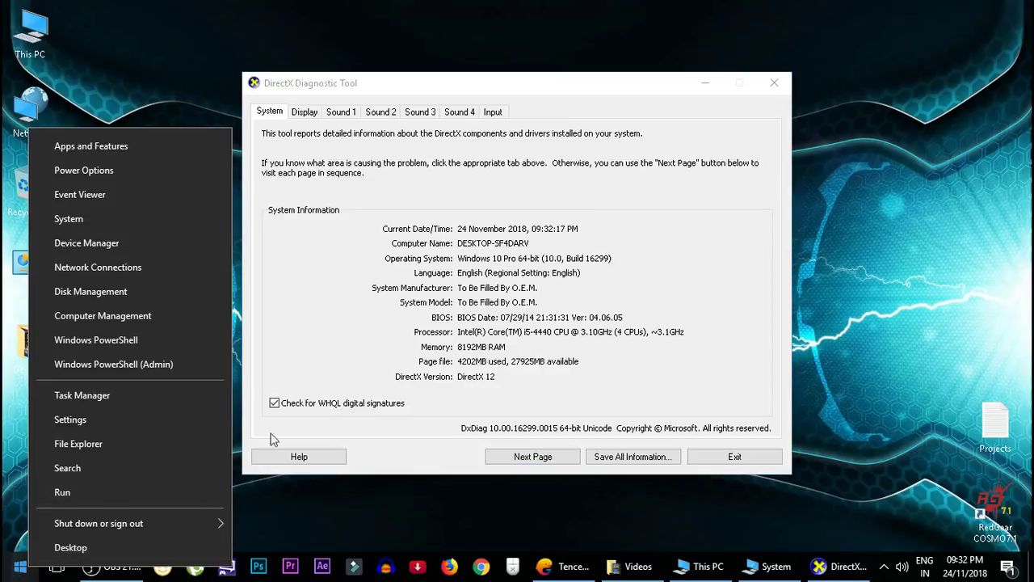
{"action": "left_click", "coordinate": [537, 369]}
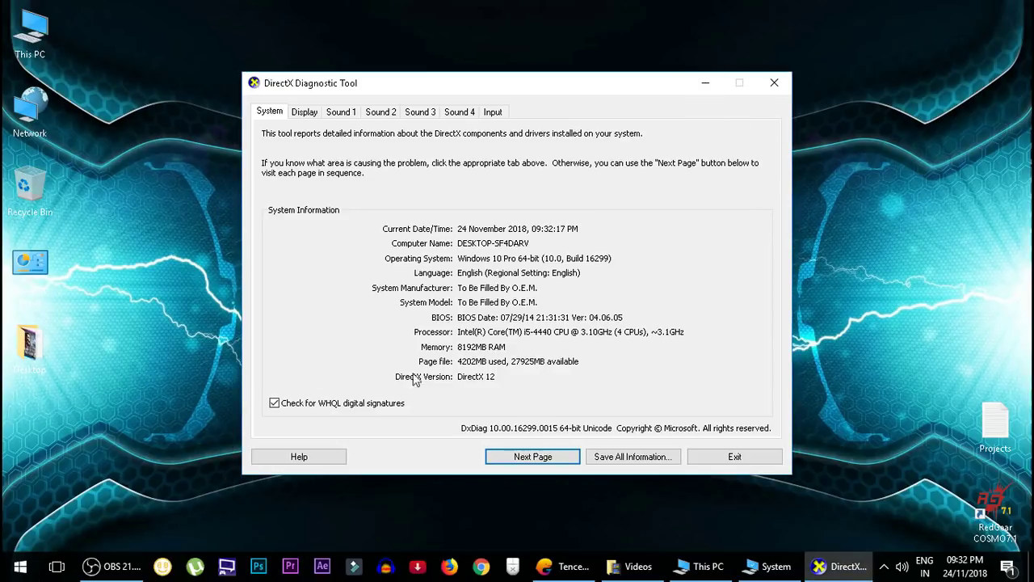
{"action": "right_click", "coordinate": [20, 566]}
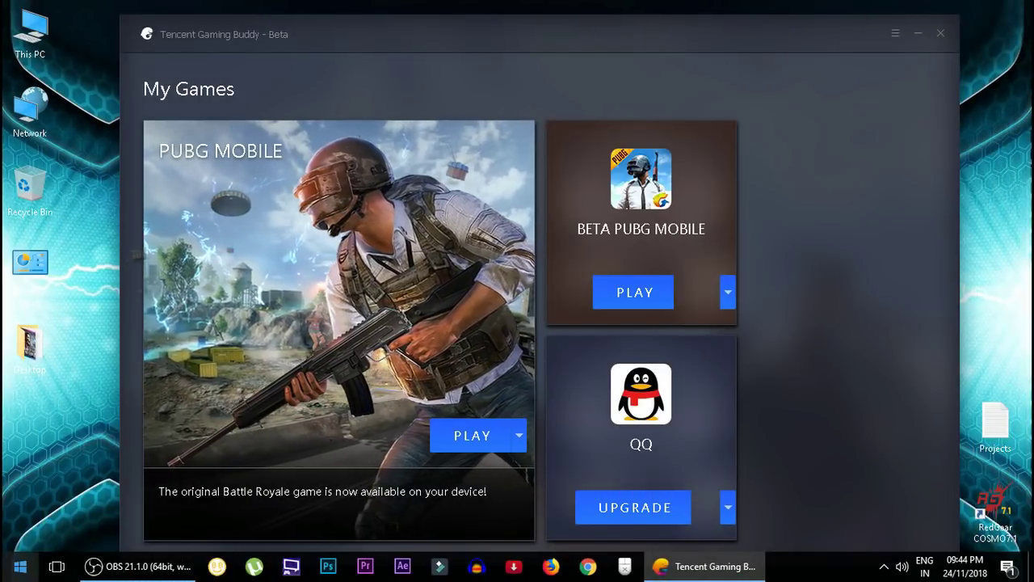
Open the DirectX Diagnostic Tool by searching for "dxdiag" and read the page file usage before starting the game.
{"action": "right_click", "coordinate": [20, 567]}
{"action": "key", "text": "Escape"}
{"action": "key", "text": "super"}
{"action": "type", "text": "dxdiag"}
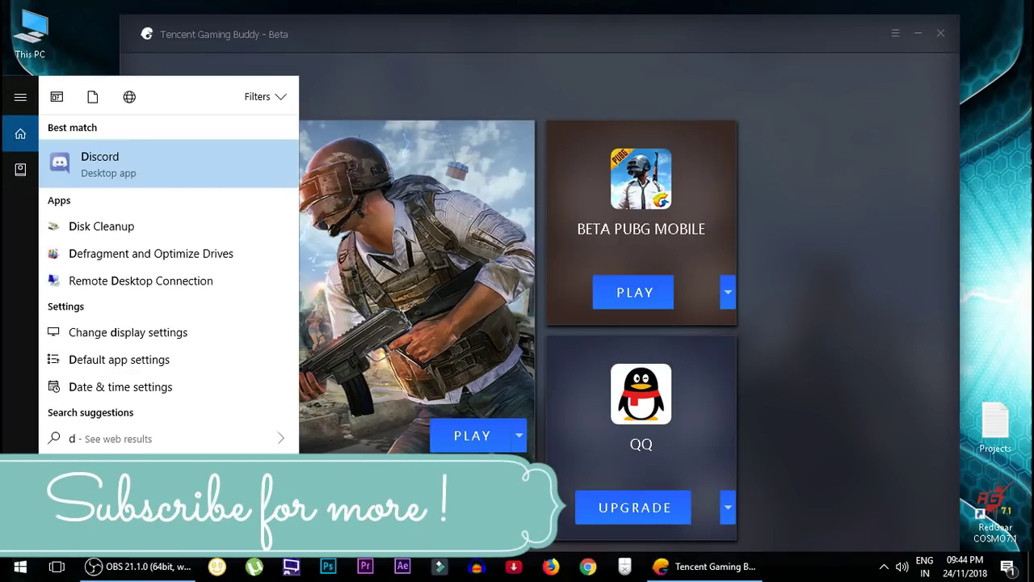
{"action": "left_click", "coordinate": [164, 170]}
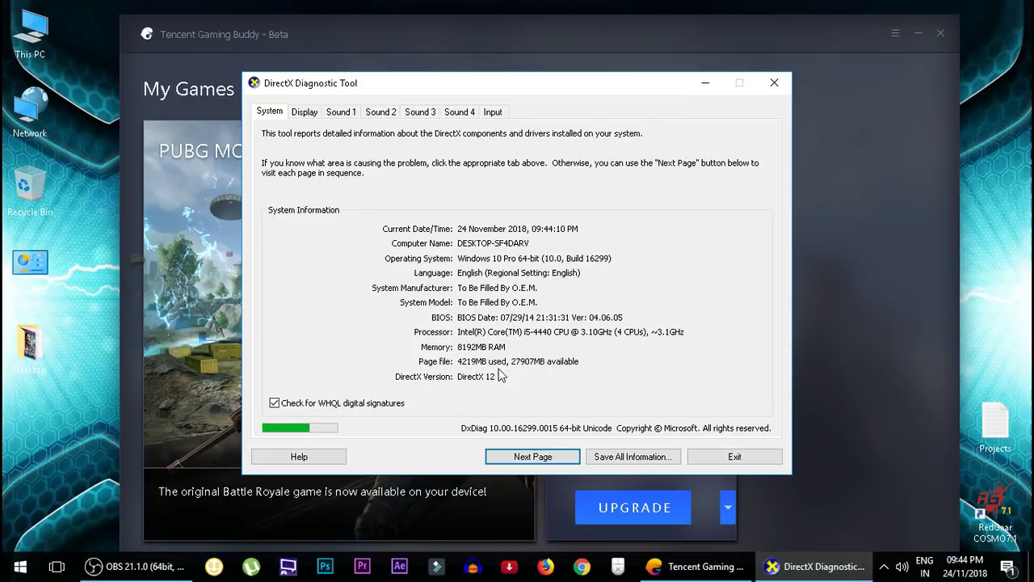
Minimize the DirectX Diagnostic Tool and launch PUBG MOBILE from My Games in Tencent Gaming Buddy.
{"action": "left_click", "coordinate": [705, 82]}
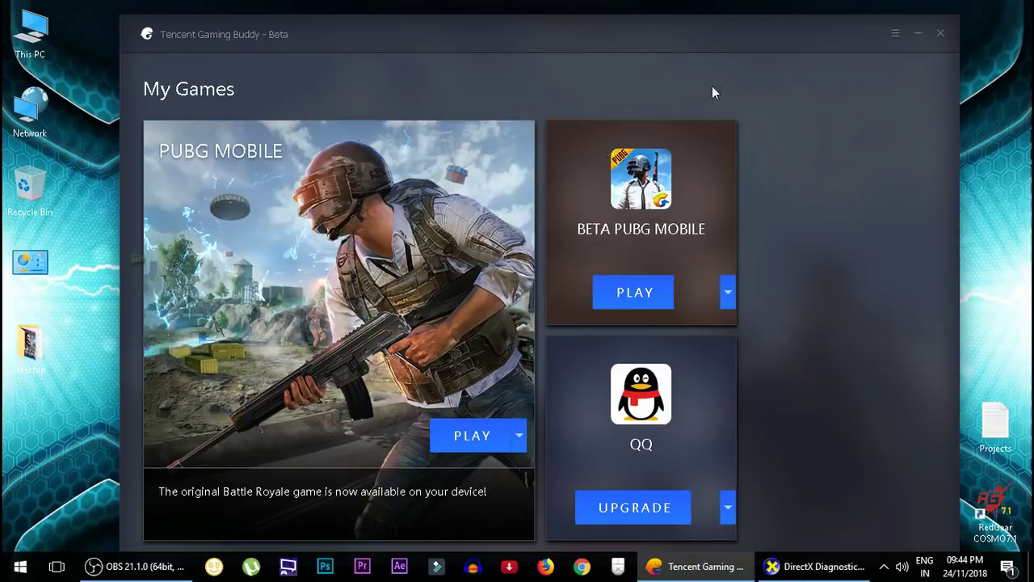
{"action": "left_click", "coordinate": [471, 436]}
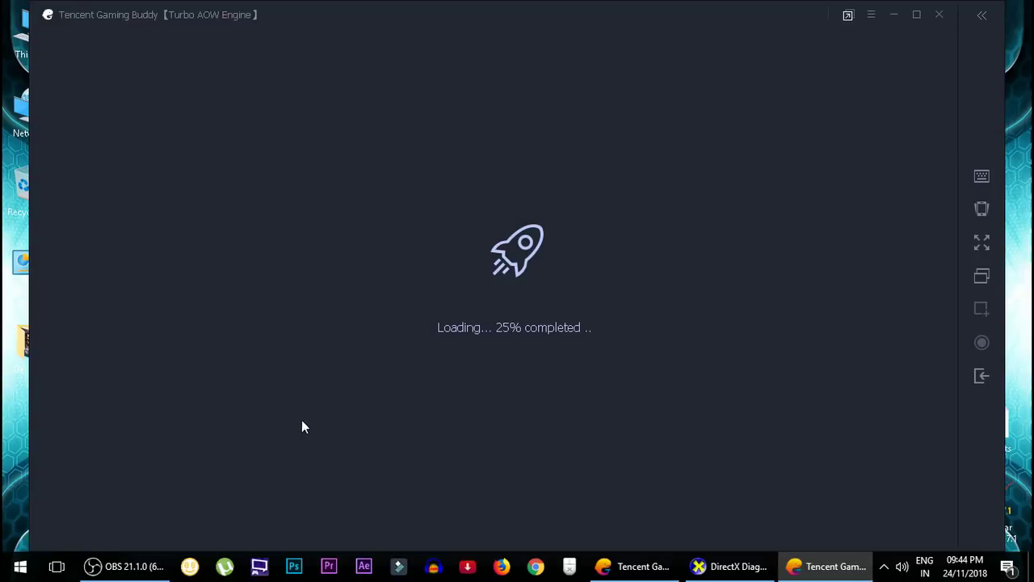
Review the page file line in the already open DirectX Diagnostic Tool, and close both it and the PUBG MOBILE purchase prompt.
{"action": "left_click", "coordinate": [726, 564]}
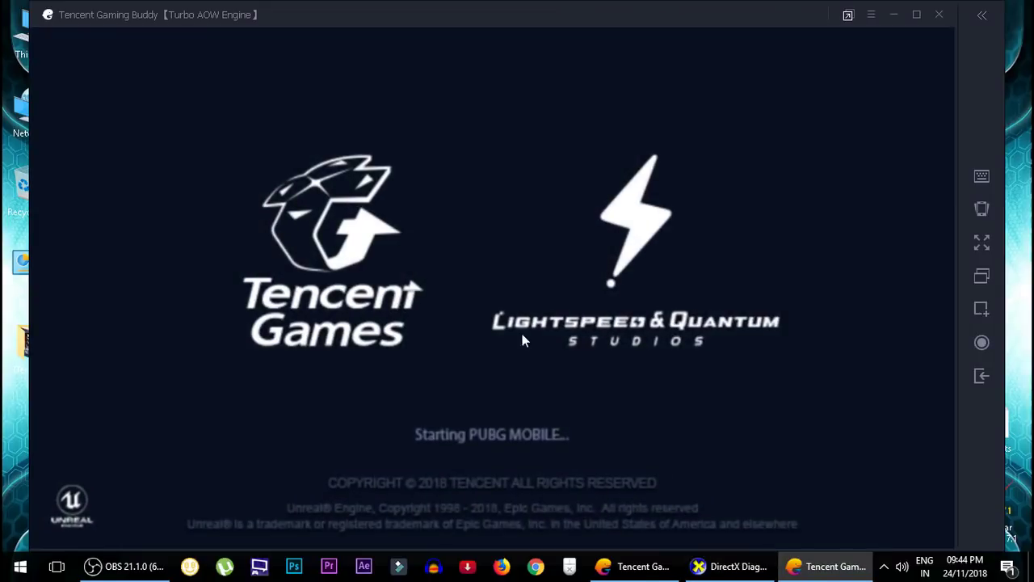
{"action": "left_click", "coordinate": [726, 565]}
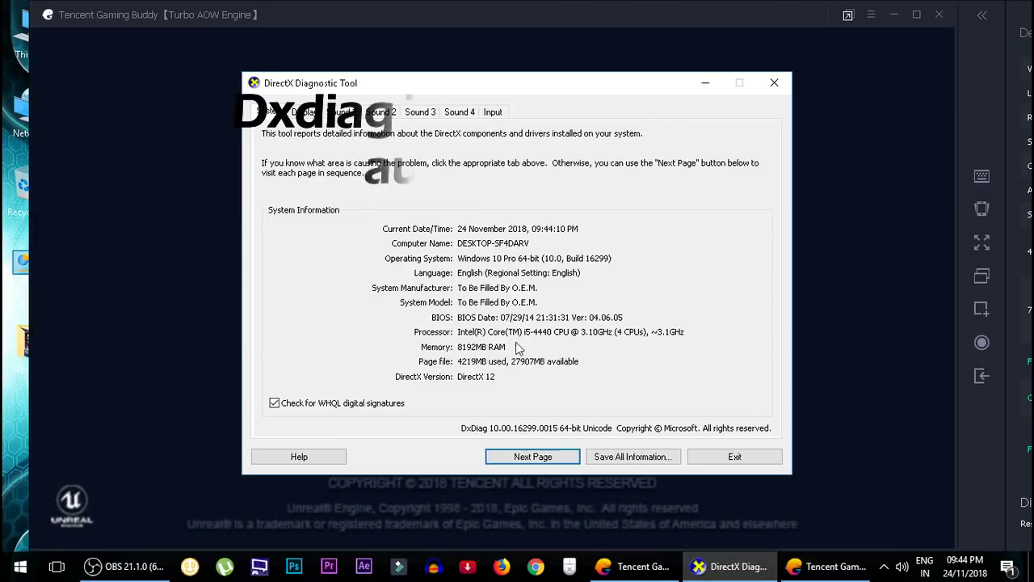
{"action": "left_click", "coordinate": [770, 84]}
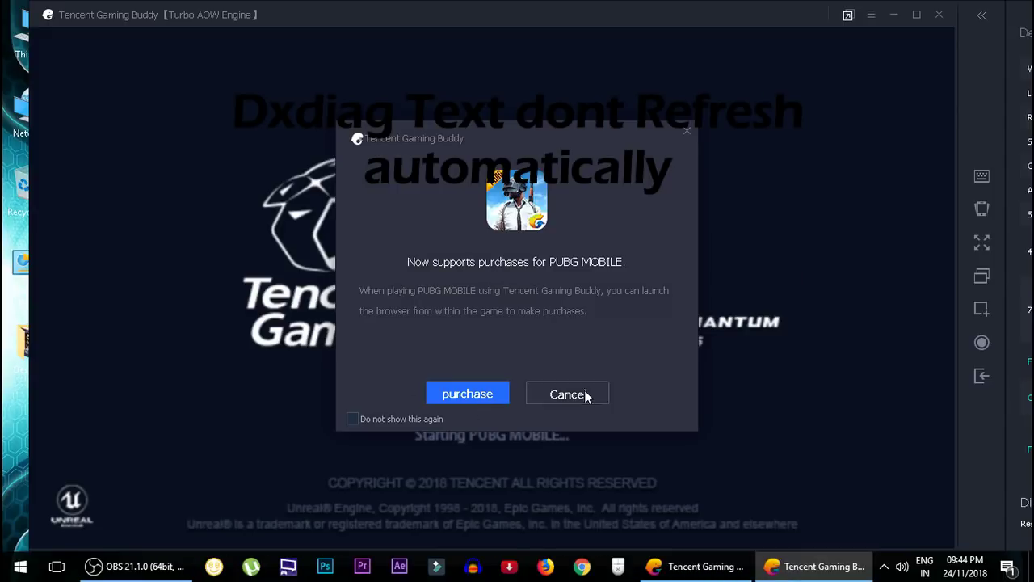
{"action": "left_click", "coordinate": [586, 391]}
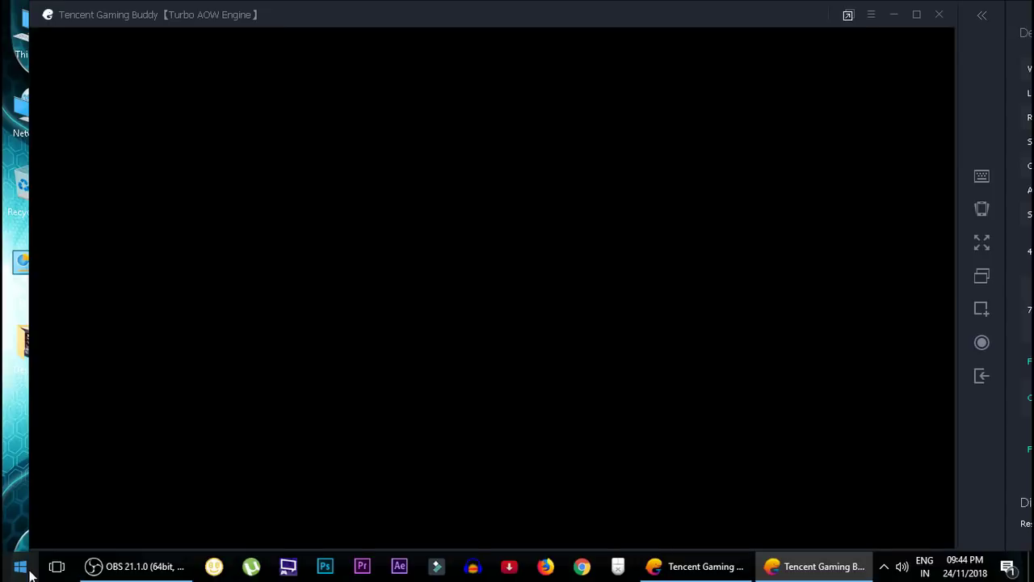
Run "dxdiag" again from Windows search to check page file usage while PUBG MOBILE loads, and exit the tool.
{"action": "right_click", "coordinate": [20, 566]}
{"action": "left_click", "coordinate": [133, 471]}
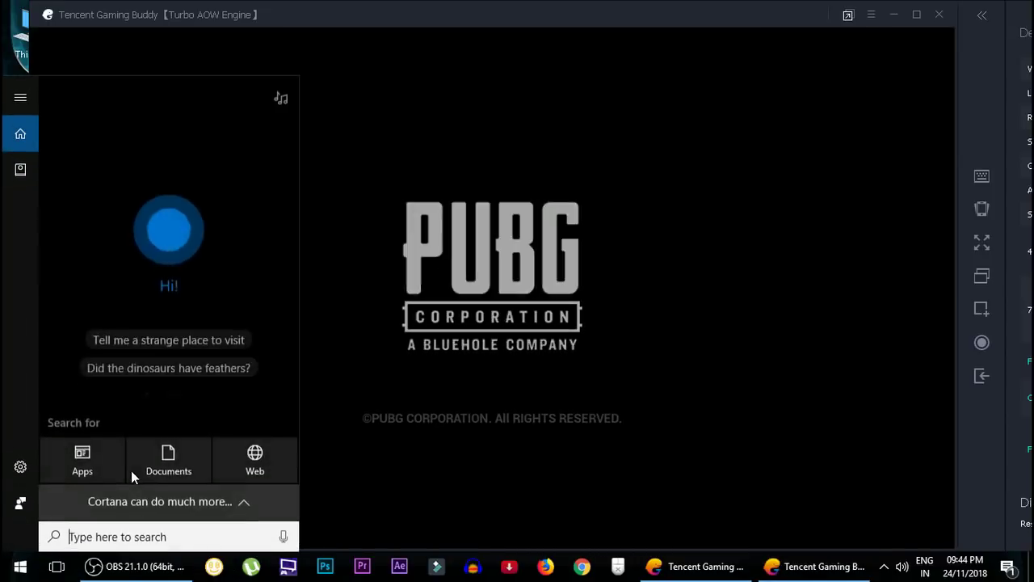
{"action": "type", "text": "dxdiag"}
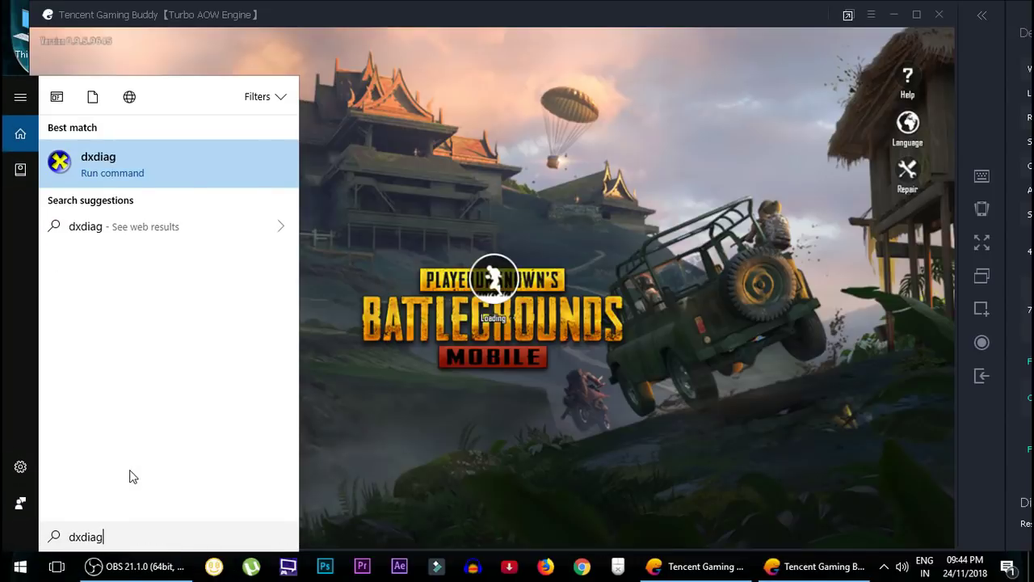
{"action": "left_click", "coordinate": [169, 171]}
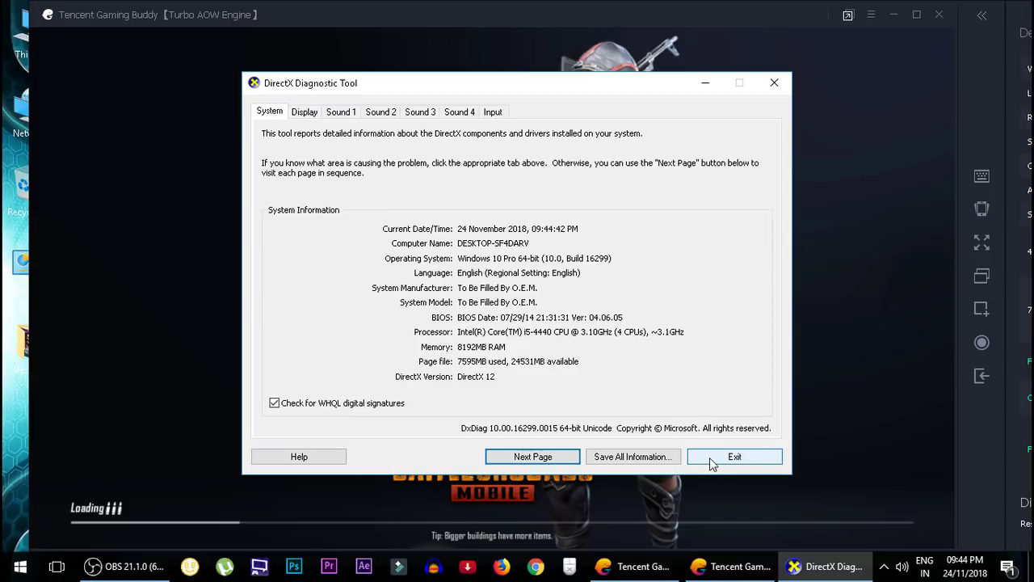
{"action": "left_click", "coordinate": [710, 458]}
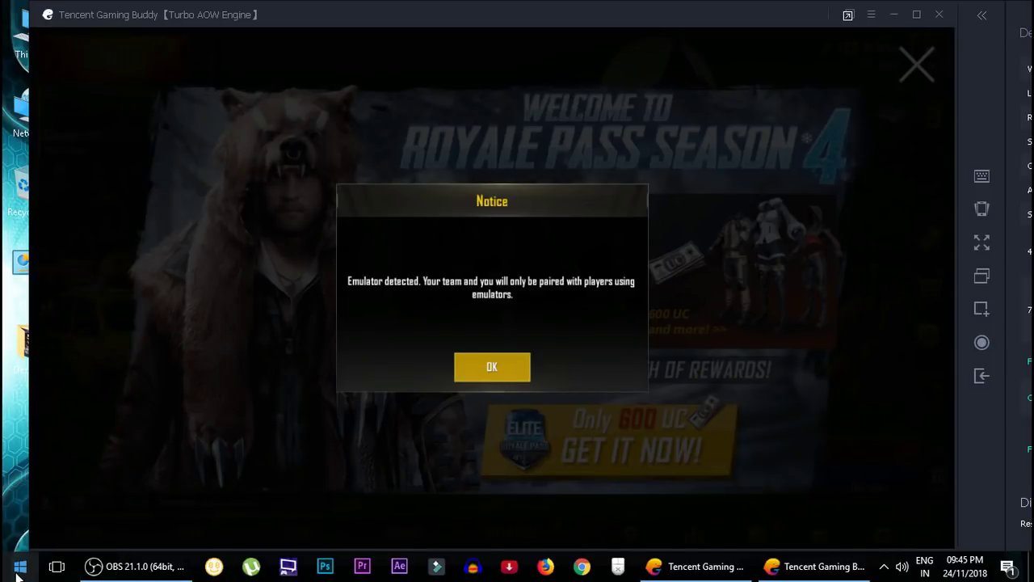
Dismiss the emulator notice and Royale Pass promotion, and run "dxdiag" from Windows search to check page file usage in the PUBG MOBILE lobby.
{"action": "left_click", "coordinate": [521, 370]}
{"action": "left_click", "coordinate": [924, 67]}
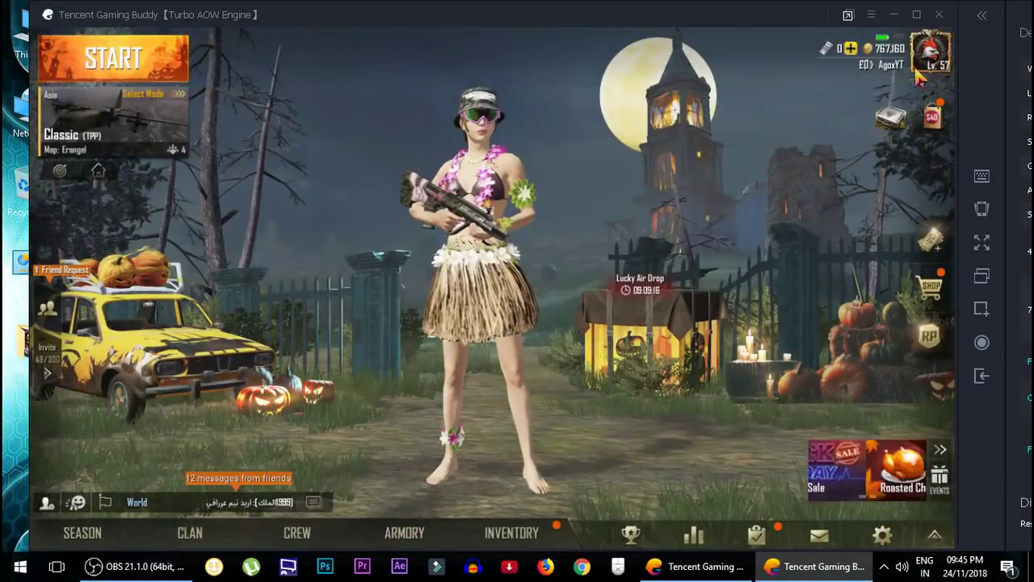
{"action": "key", "text": "super+x"}
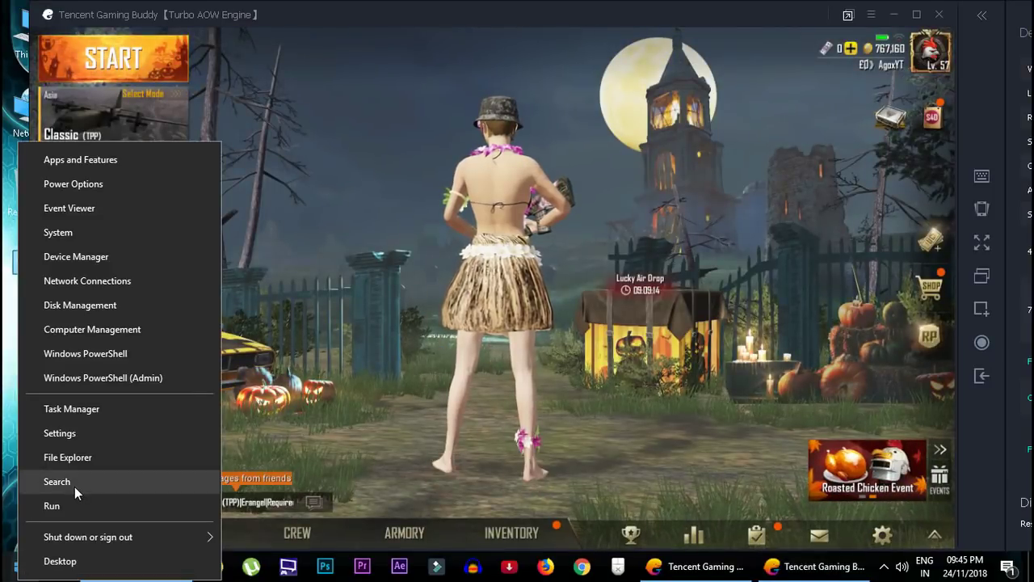
{"action": "left_click", "coordinate": [75, 487]}
{"action": "type", "text": "dxdiag"}
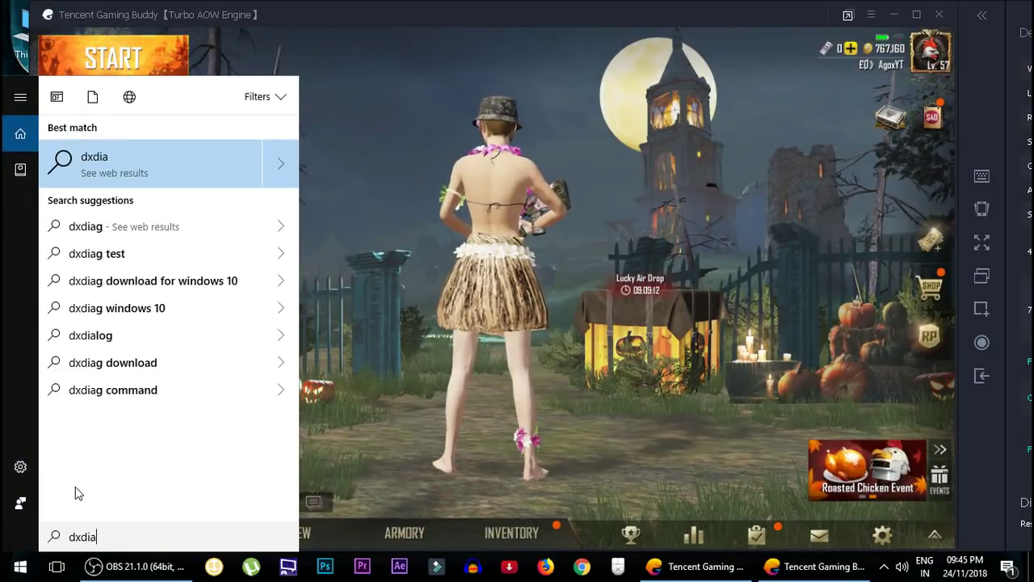
{"action": "left_click", "coordinate": [271, 153]}
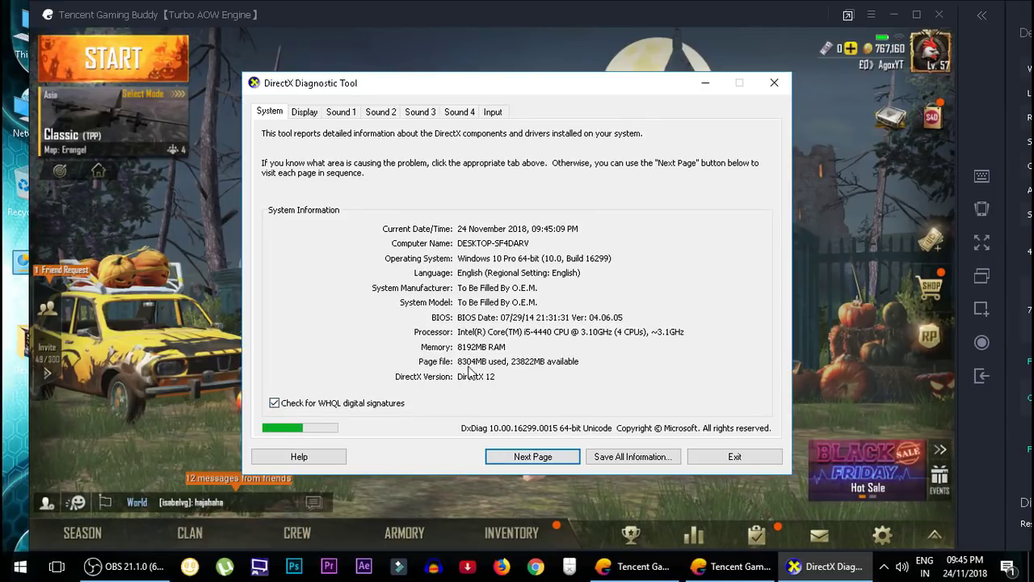
{"action": "left_click", "coordinate": [705, 84]}
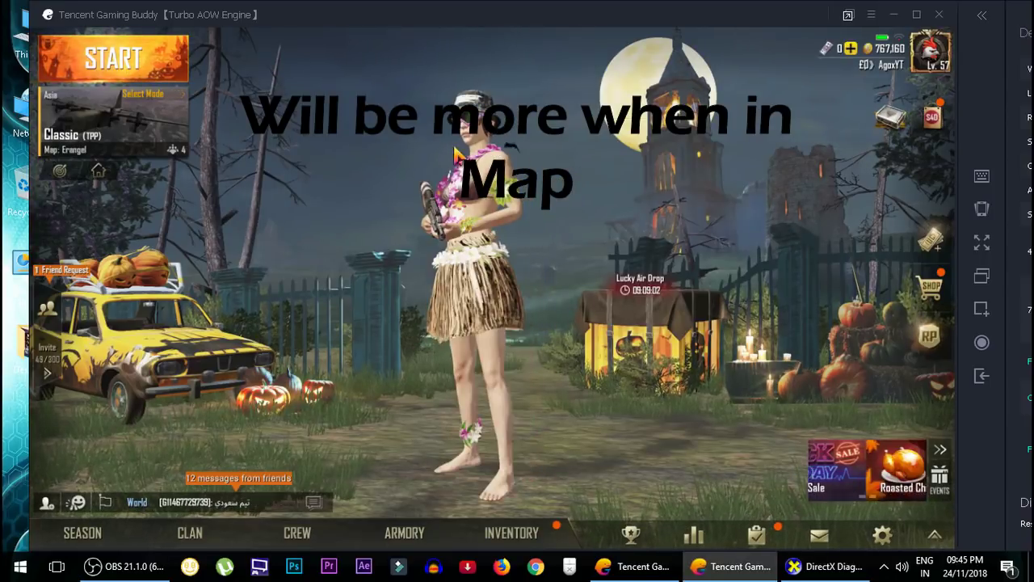
{"action": "left_click", "coordinate": [832, 566]}
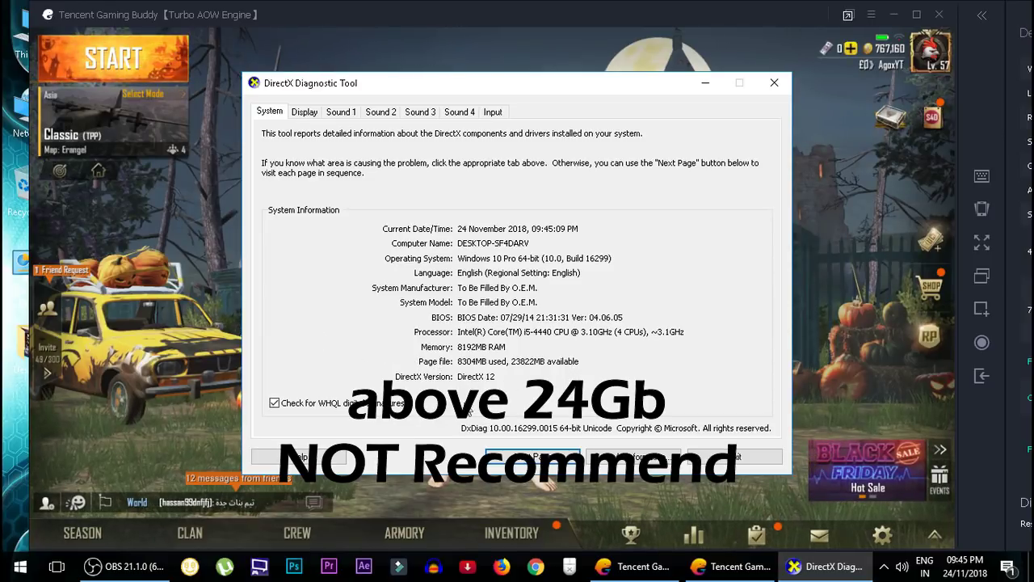
{"action": "key", "text": "super+d"}
{"action": "double_click", "coordinate": [37, 46]}
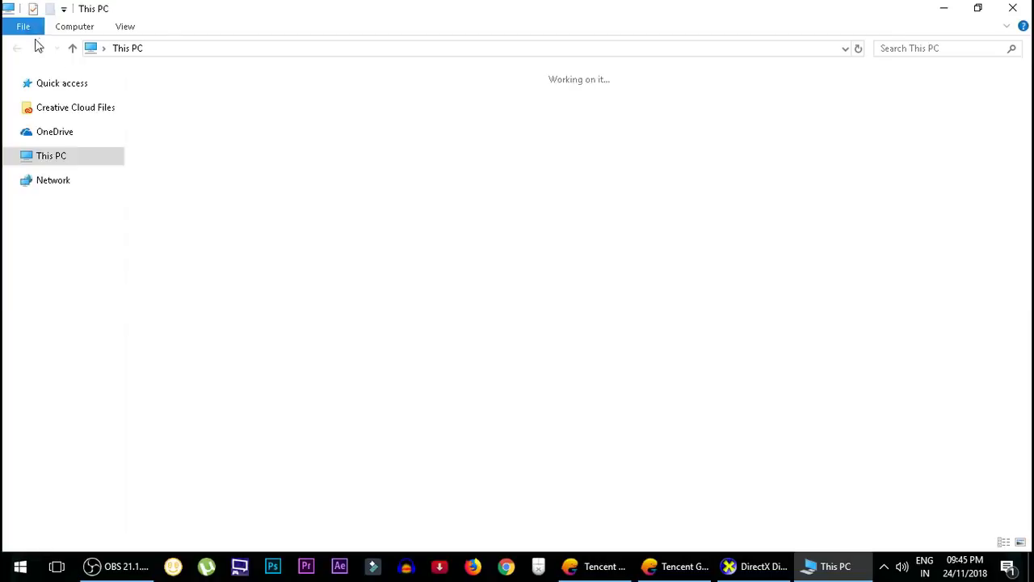
{"action": "left_click", "coordinate": [1013, 7]}
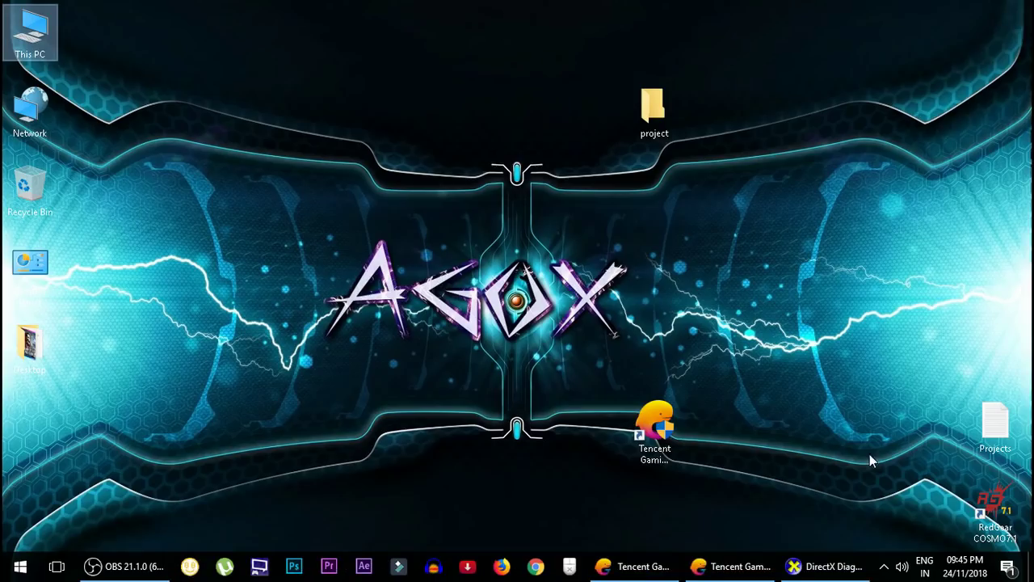
{"action": "left_click", "coordinate": [788, 564]}
{"action": "left_click", "coordinate": [732, 566]}
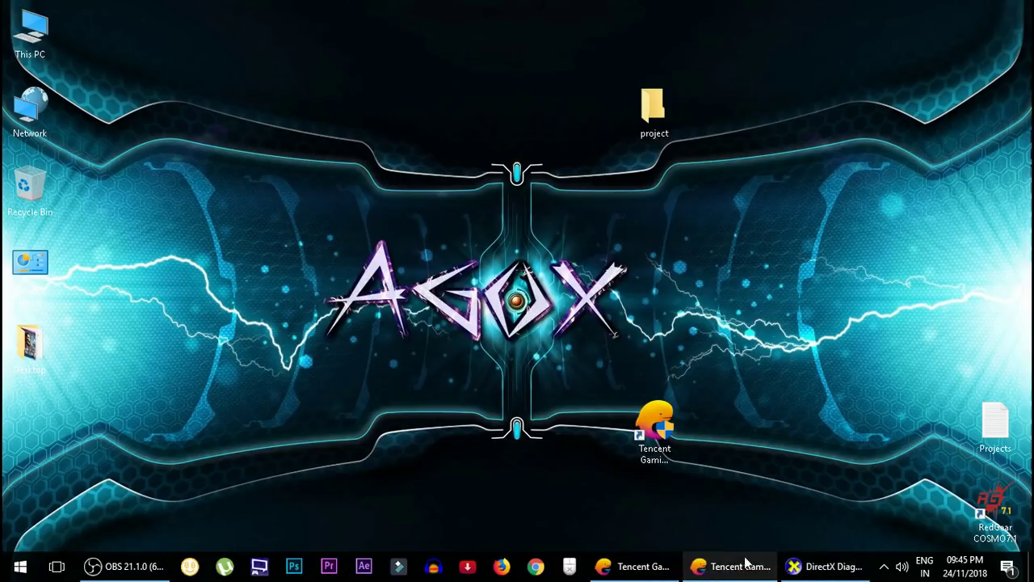
{"action": "left_click", "coordinate": [824, 566]}
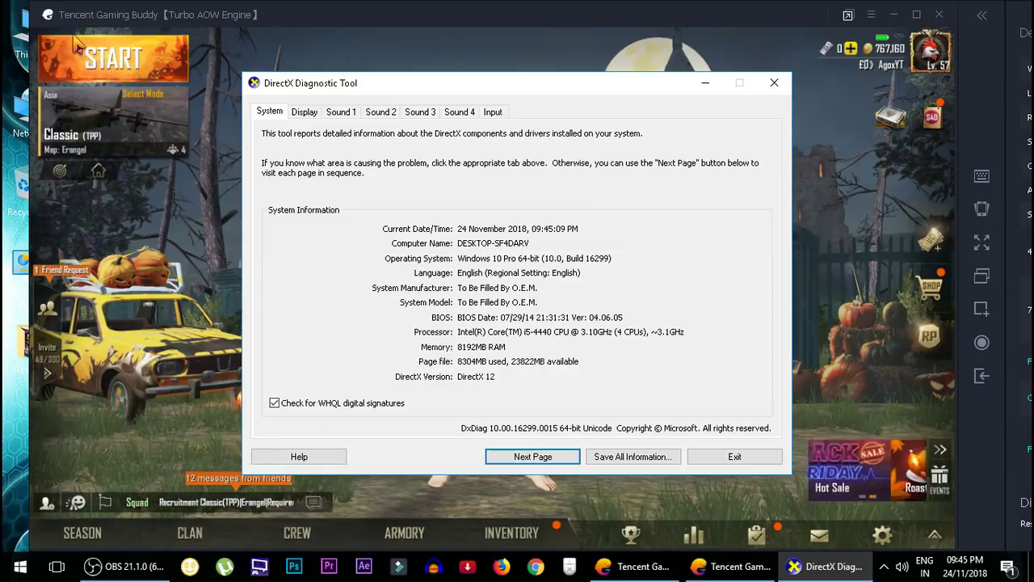
Examine the graphics card's total, dedicated (VRAM) and shared memory in the DirectX Diagnostic Tool's display information.
{"action": "left_click", "coordinate": [307, 113]}
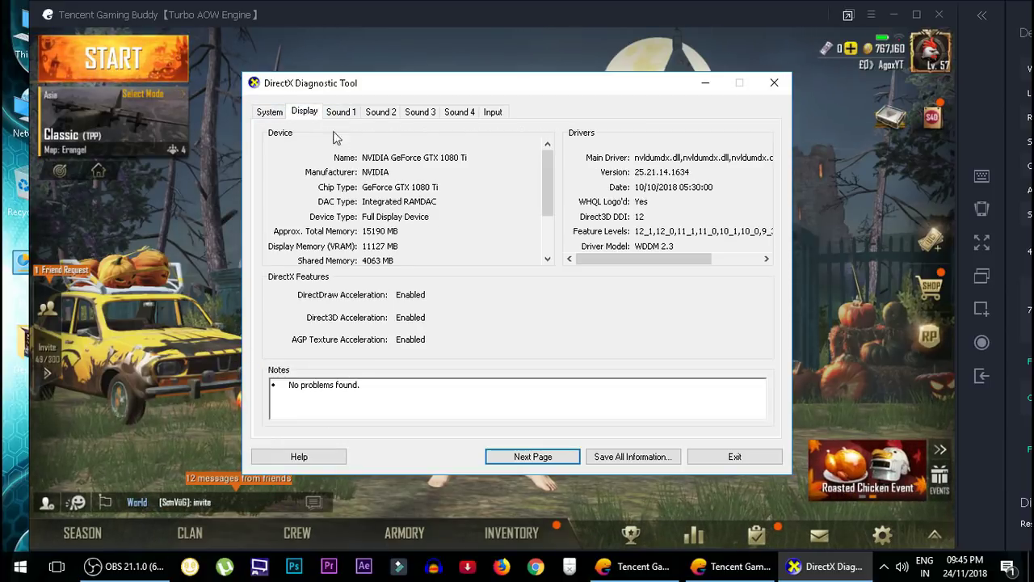
{"action": "scroll", "coordinate": [541, 182], "scroll_direction": "down", "scroll_amount": 2}
{"action": "scroll", "coordinate": [540, 182], "scroll_direction": "up", "scroll_amount": 2}
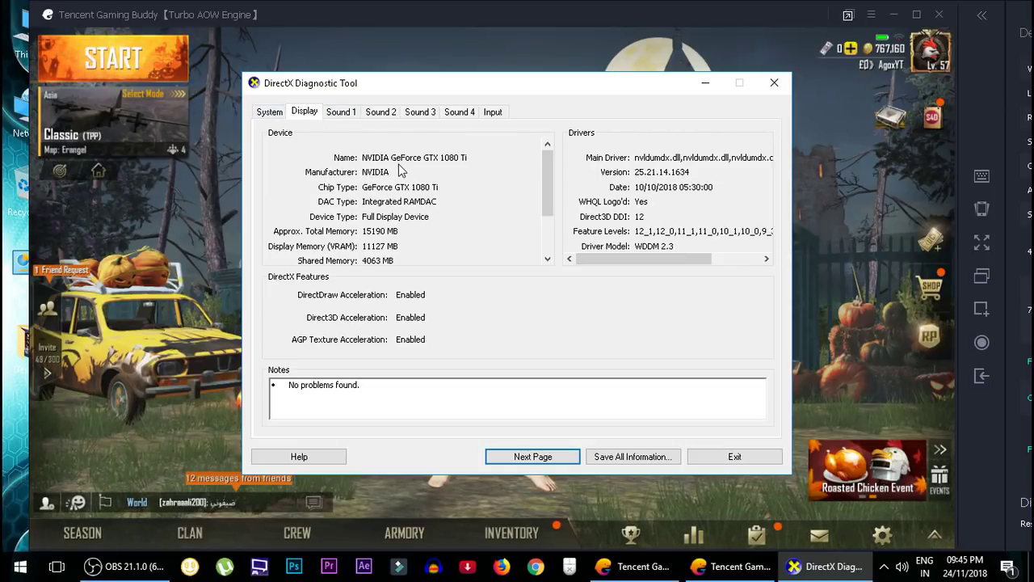
{"action": "scroll", "coordinate": [545, 185], "scroll_direction": "down", "scroll_amount": 1}
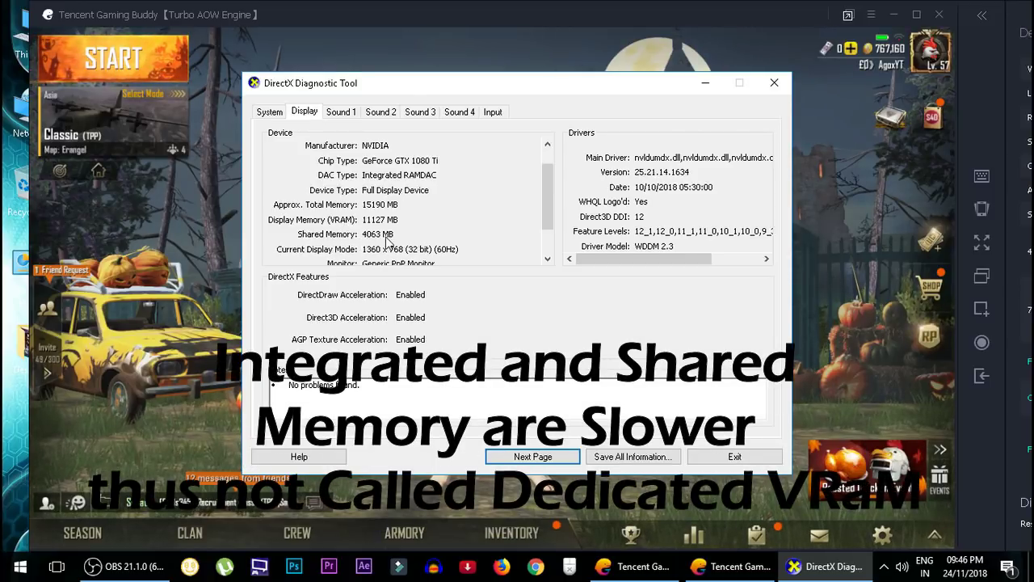
{"action": "scroll", "coordinate": [390, 241], "scroll_direction": "down", "scroll_amount": 1}
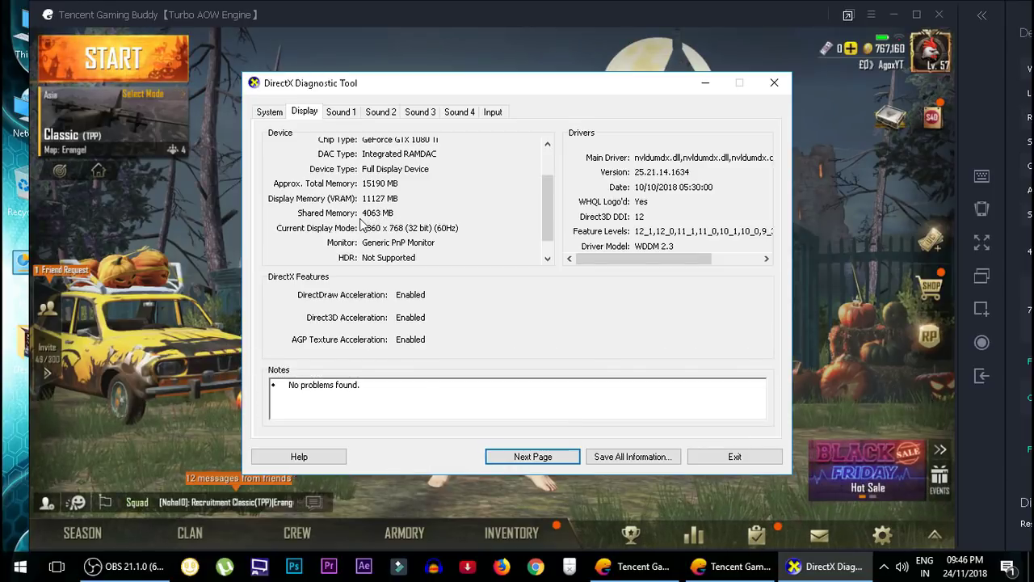
{"action": "scroll", "coordinate": [356, 214], "scroll_direction": "up", "scroll_amount": 2}
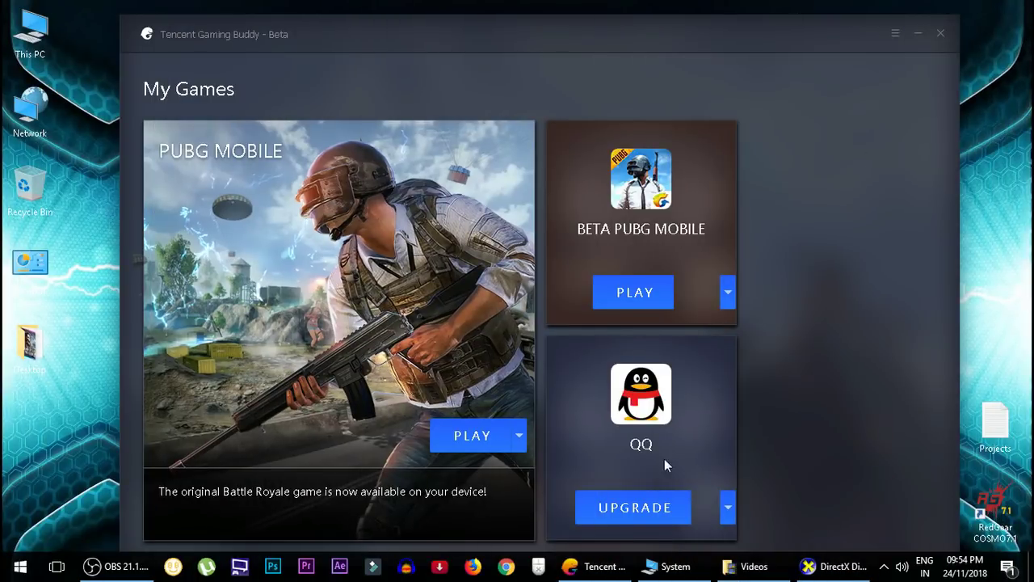
Review the display and system information in the already open DirectX Diagnostic Tool, and close the tool.
{"action": "left_click", "coordinate": [828, 566]}
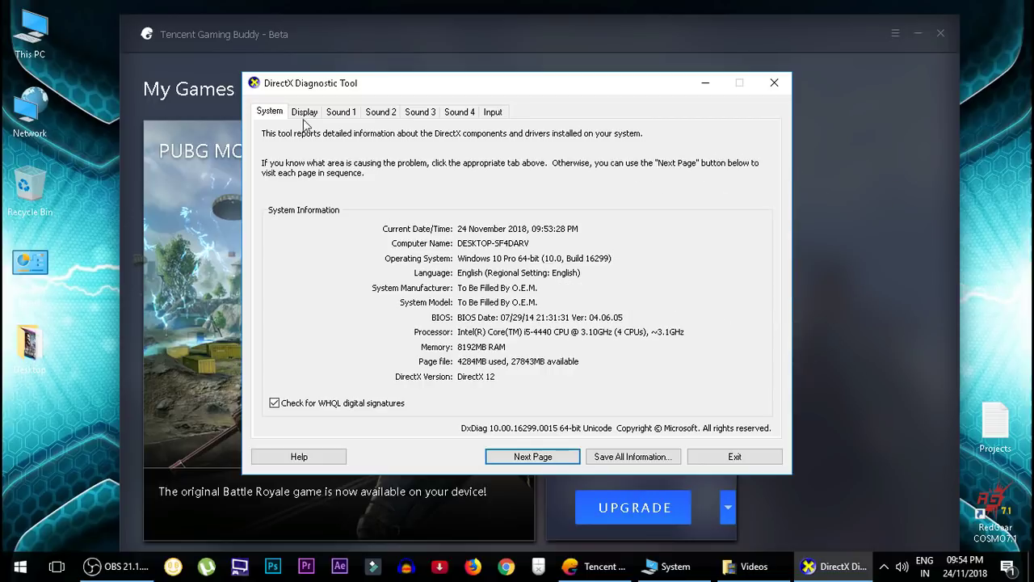
{"action": "left_click", "coordinate": [305, 112]}
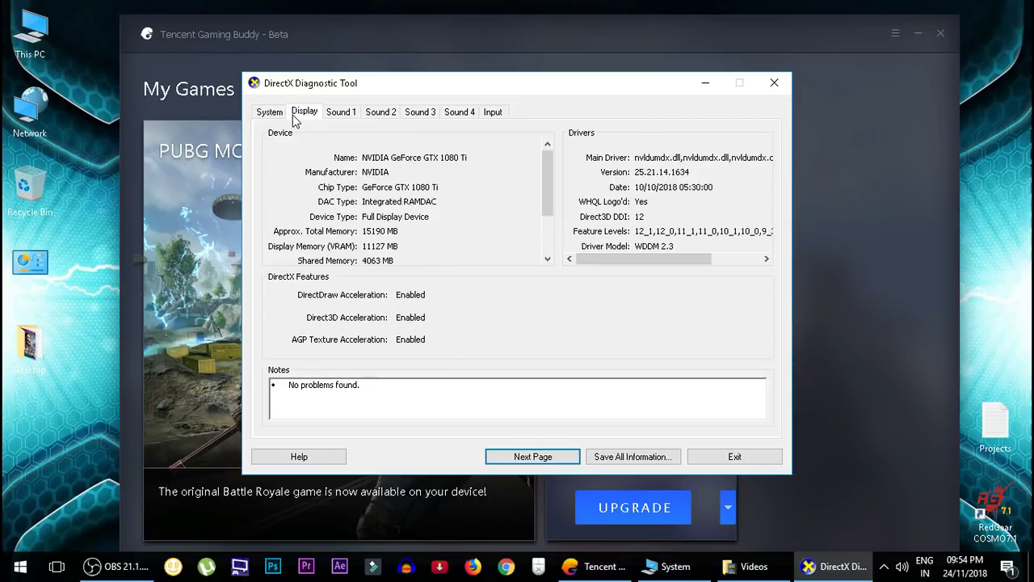
{"action": "left_click", "coordinate": [270, 111]}
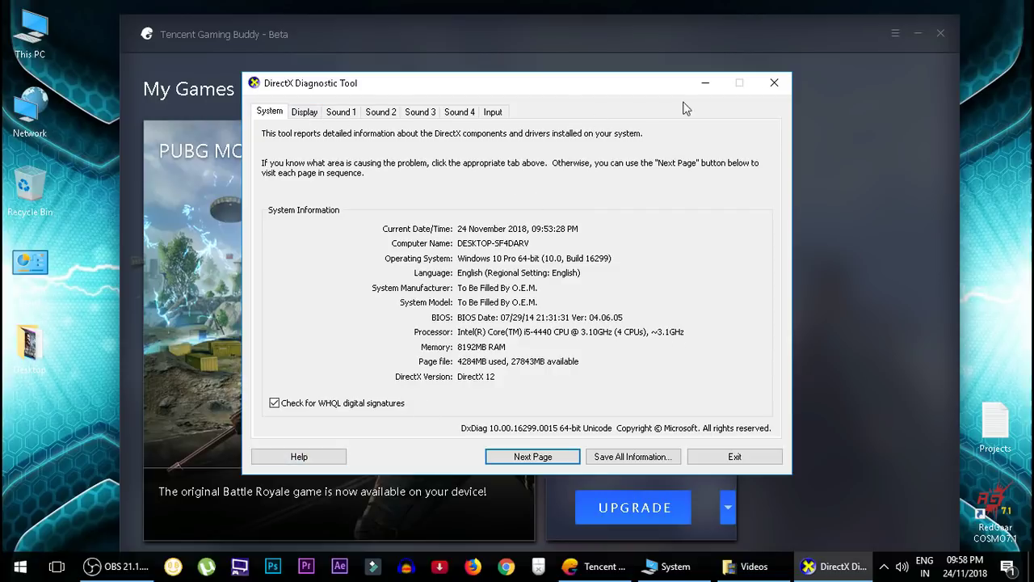
{"action": "left_click", "coordinate": [774, 82]}
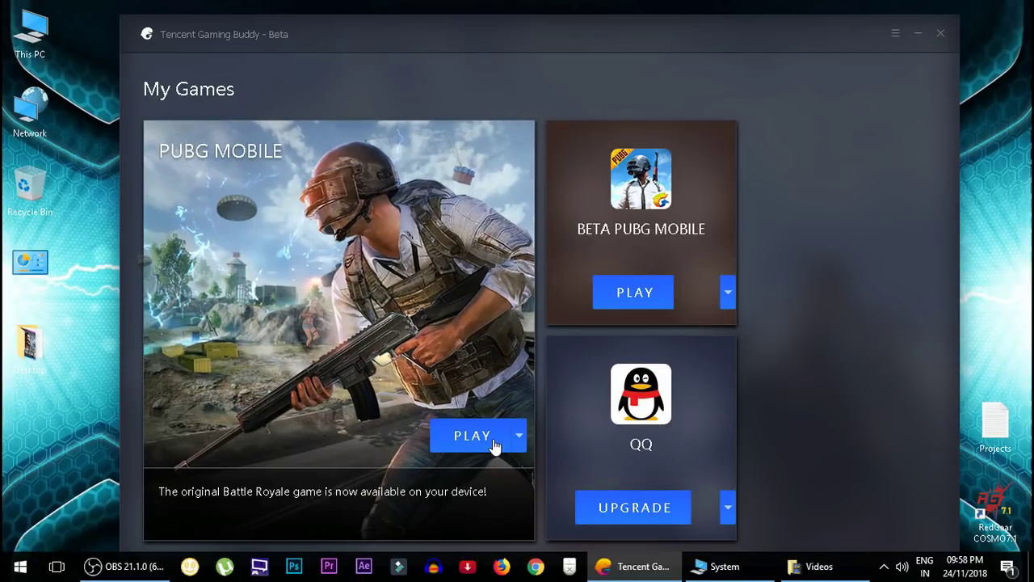